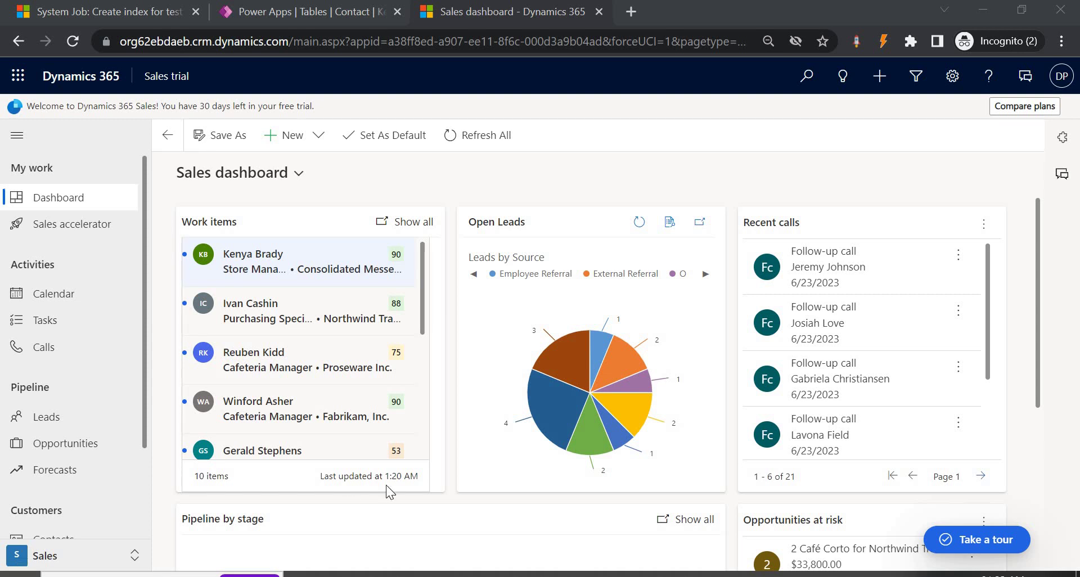
# Show the Paint screenshot of Case-1's duplicate merge dialog beside Case-2's IRN key error.
pyautogui.click(518, 574)
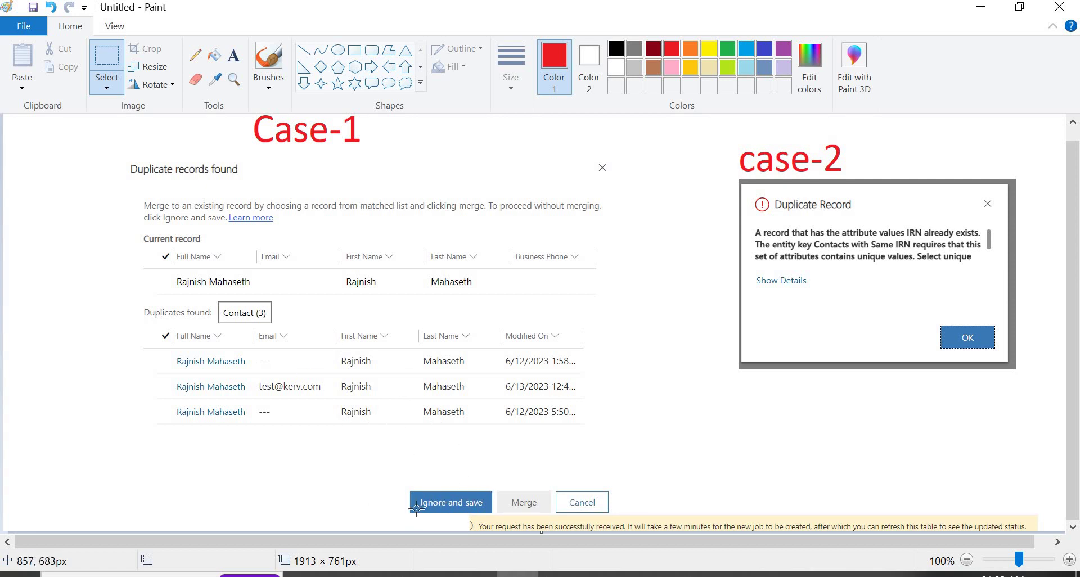
pyautogui.scroll(1, 405, 525)
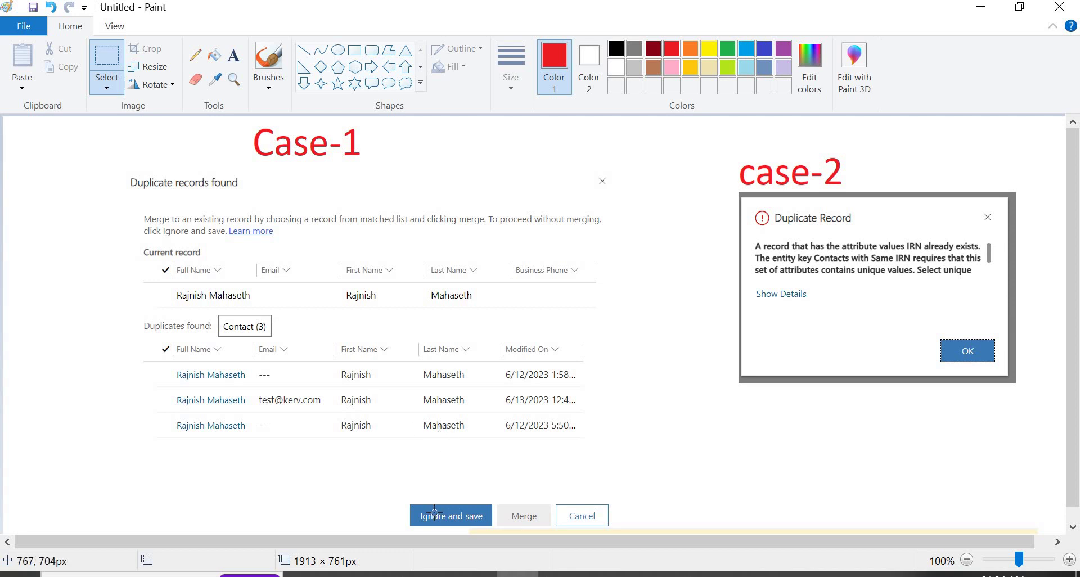
pyautogui.click(474, 574)
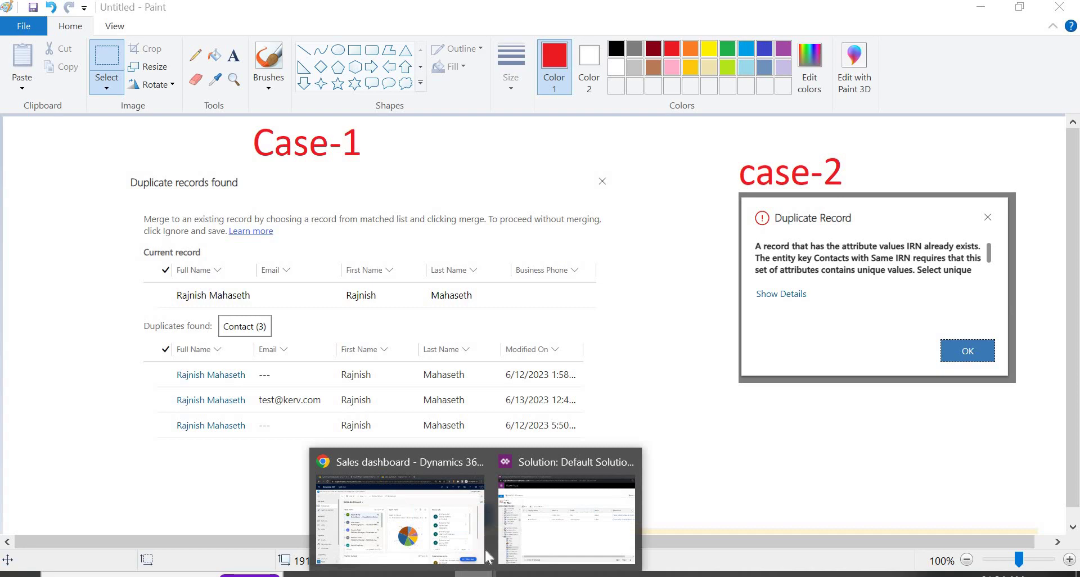
# Open the My Active Contacts list from the Sales dashboard site map.
pyautogui.click(419, 535)
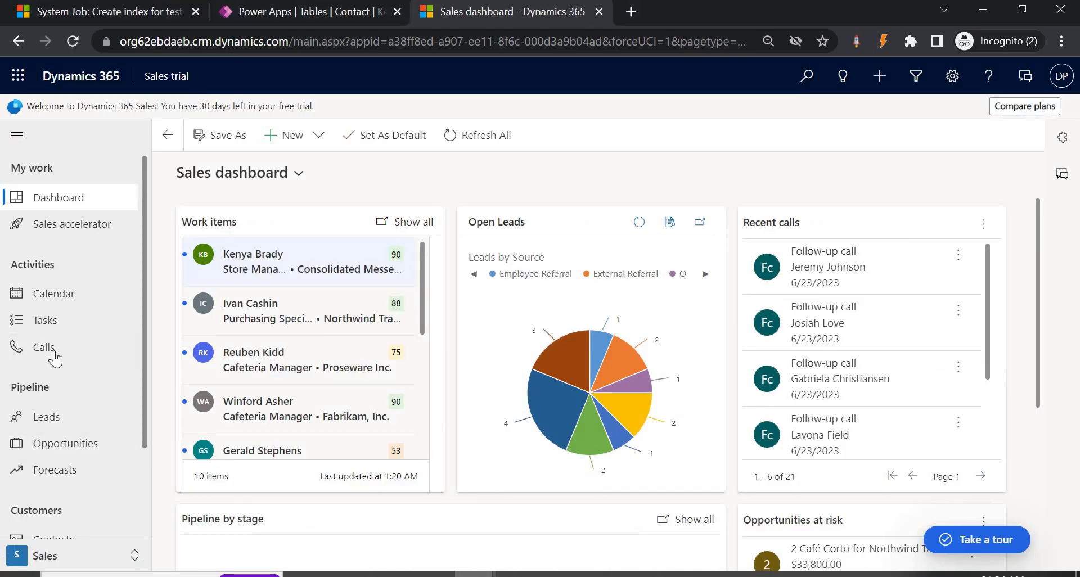
pyautogui.scroll(-2, 54, 363)
pyautogui.click(64, 433)
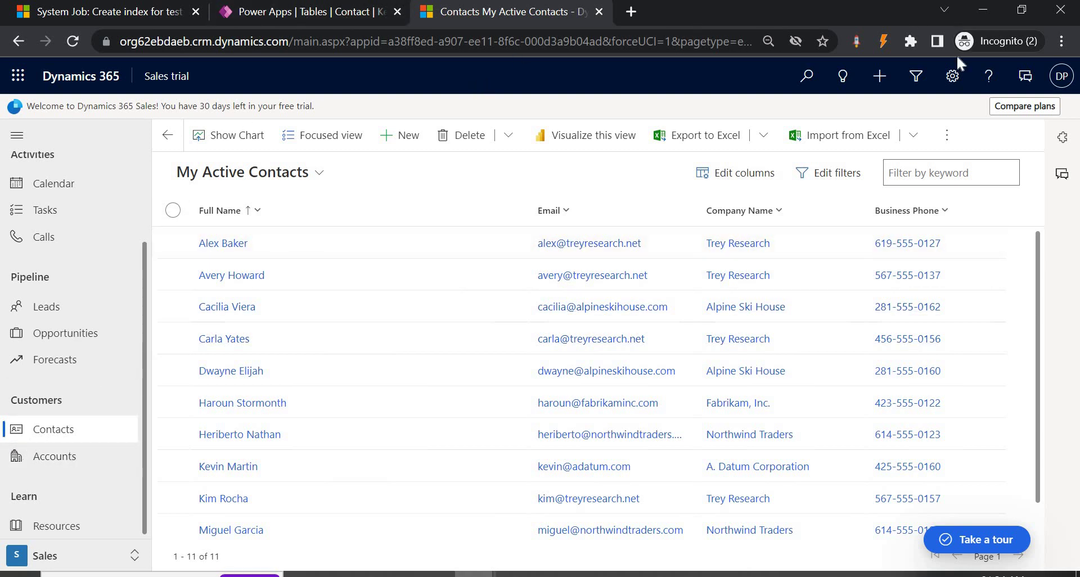
pyautogui.click(953, 76)
# Reach Advanced Settings > Data Management > Duplicate Detection Rules, then go back to the contacts tab.
pyautogui.click(858, 148)
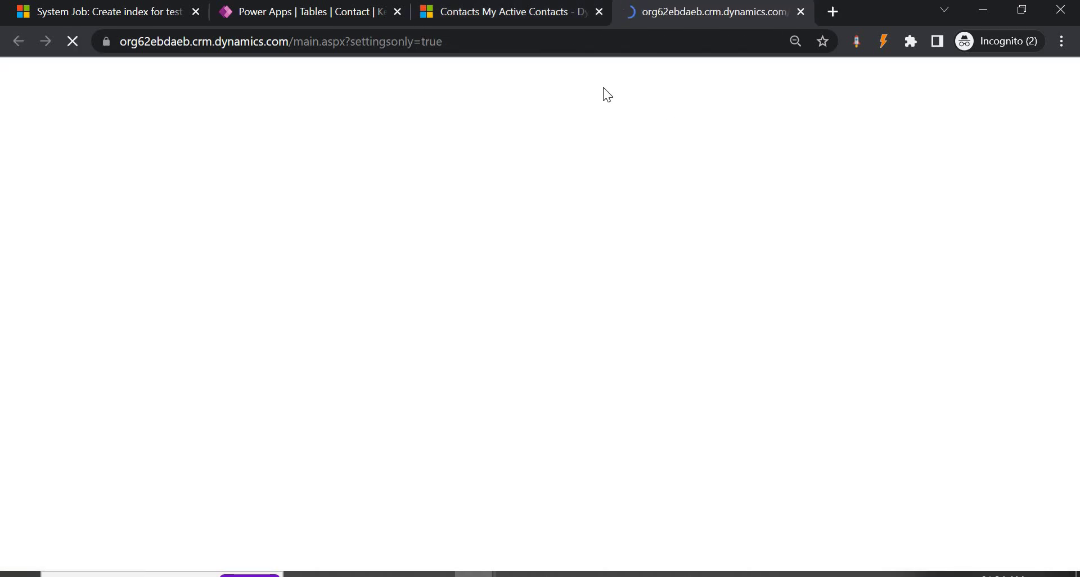
pyautogui.click(562, 23)
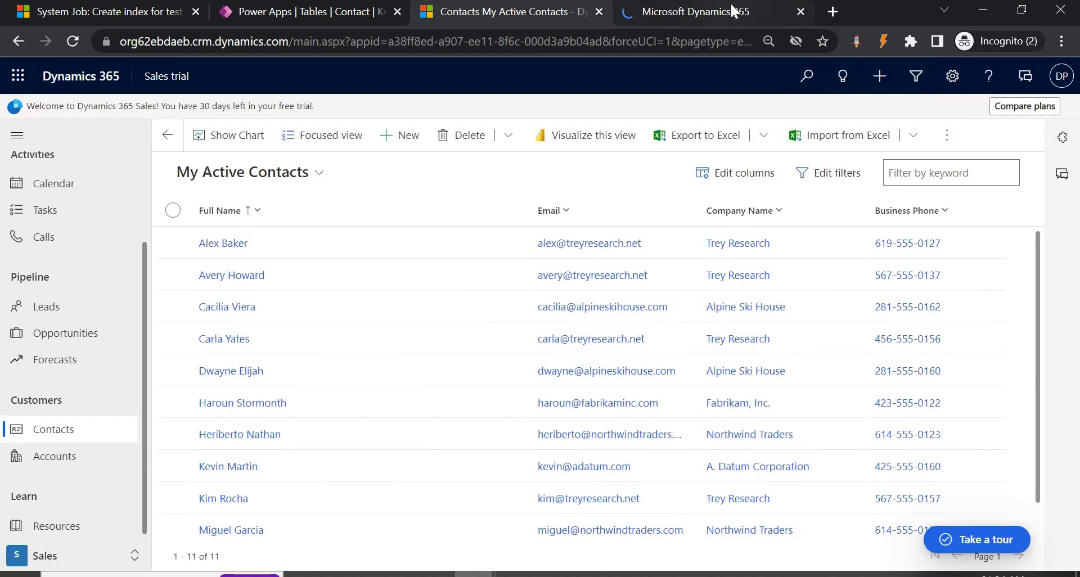
pyautogui.click(734, 10)
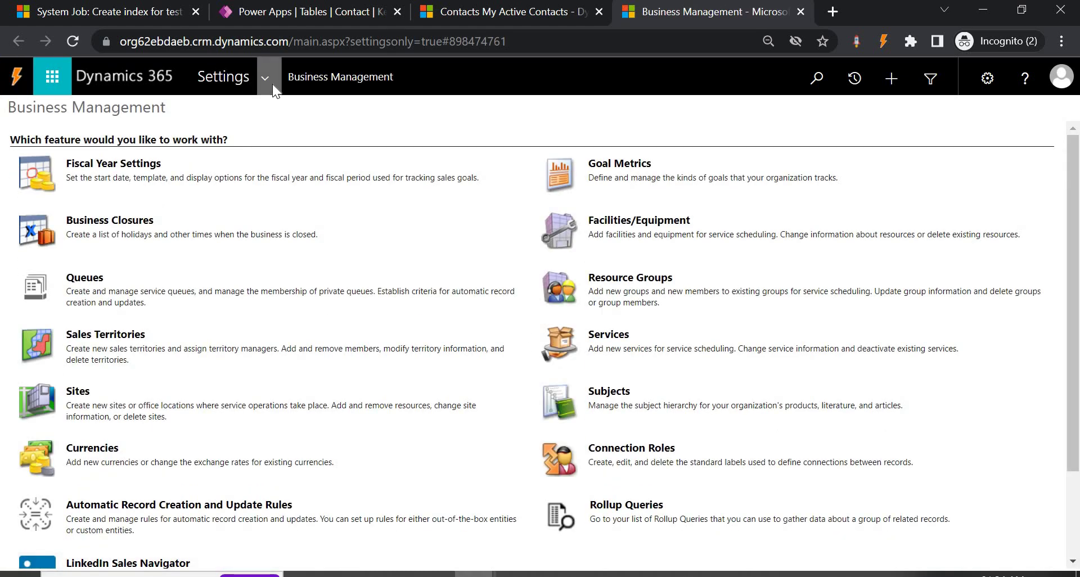
pyautogui.click(272, 83)
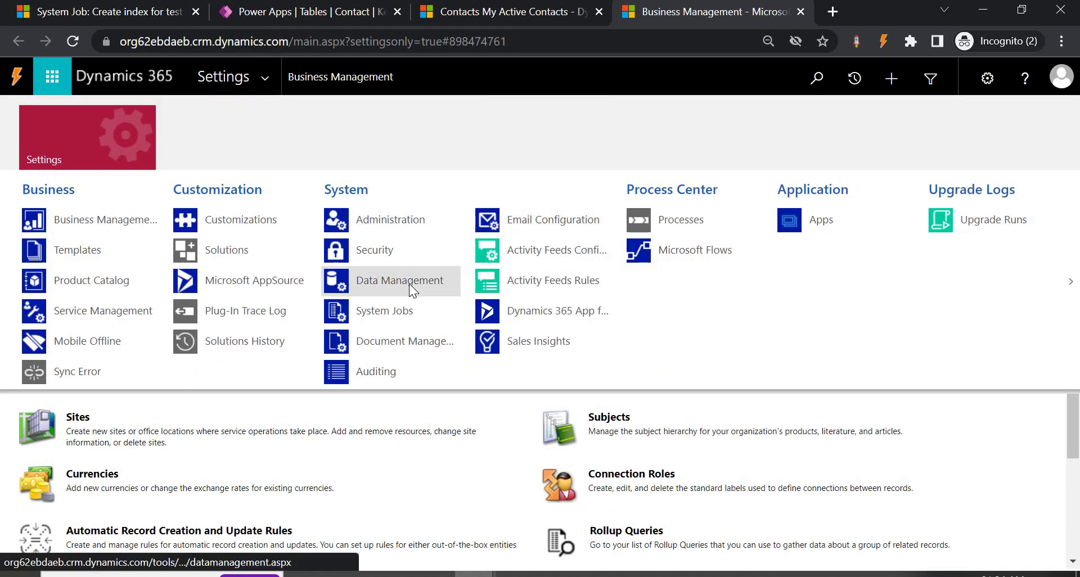
pyautogui.click(409, 284)
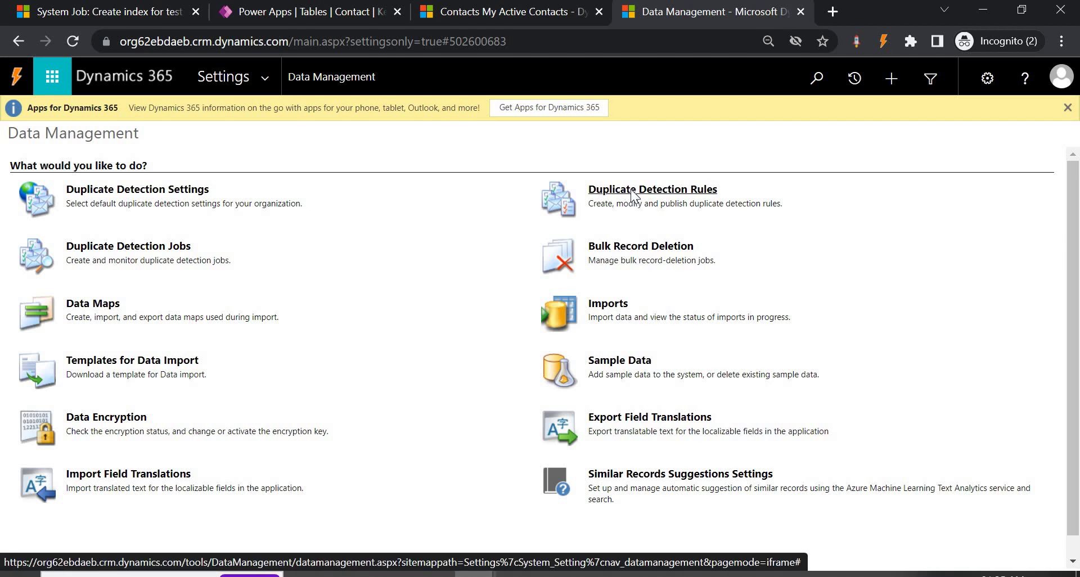
pyautogui.click(631, 191)
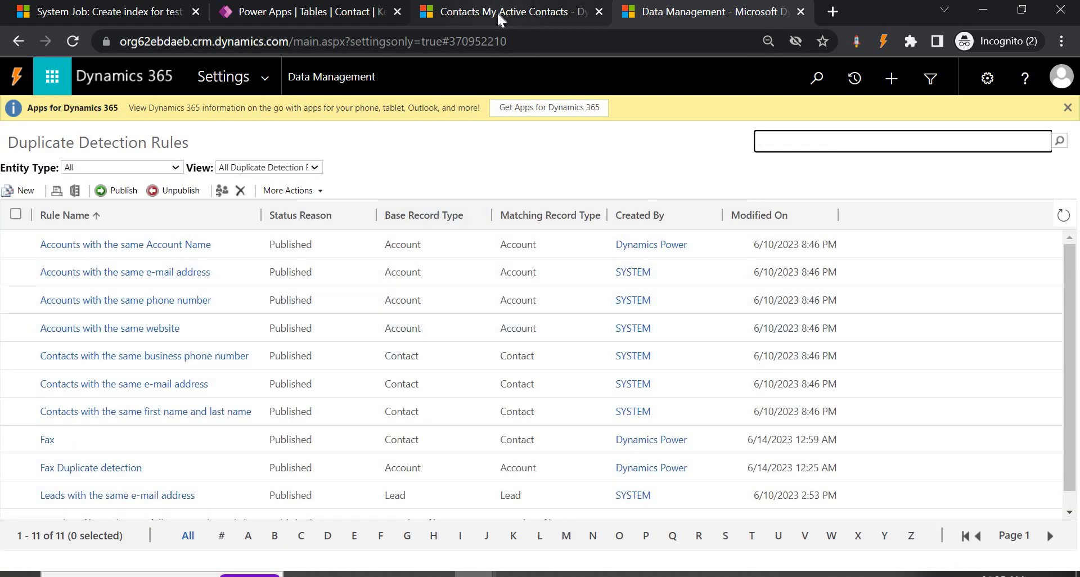
pyautogui.moveTo(497, 12)
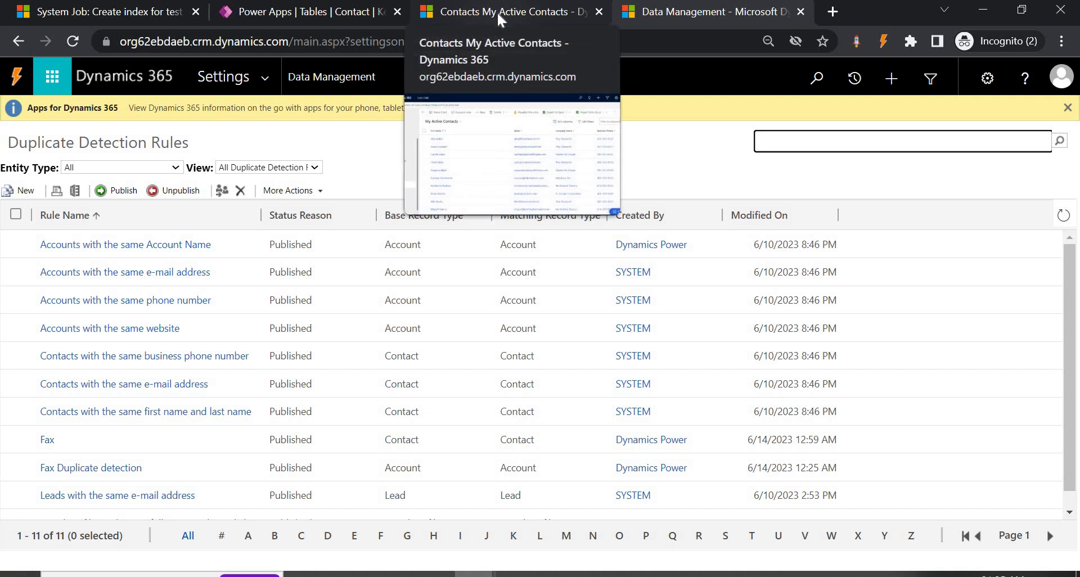
pyautogui.click(497, 12)
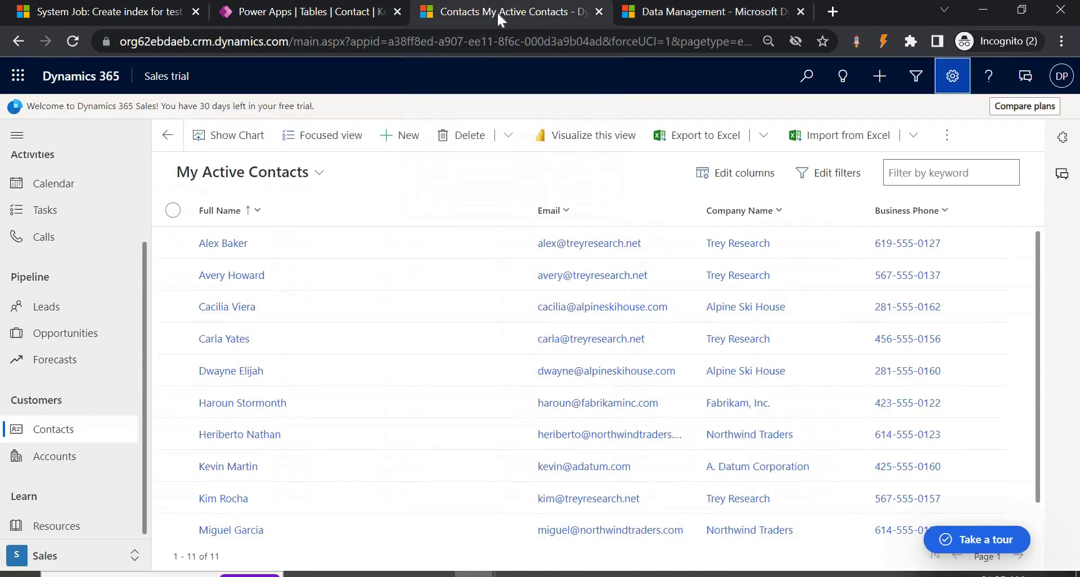
# Open the Contact table in Power Apps, dismissing the request and update-forms notices.
pyautogui.click(268, 12)
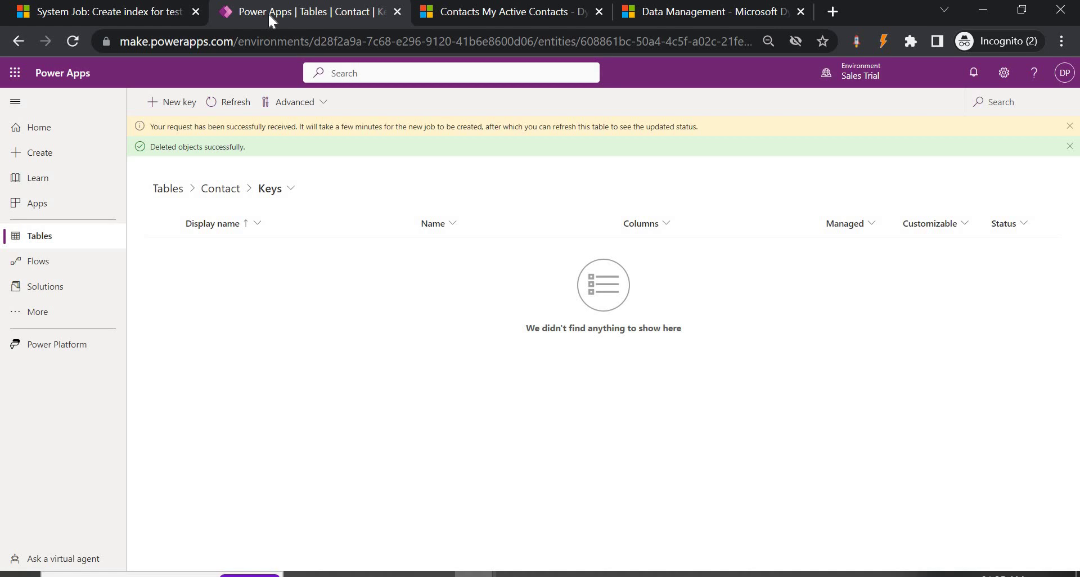
pyautogui.click(44, 238)
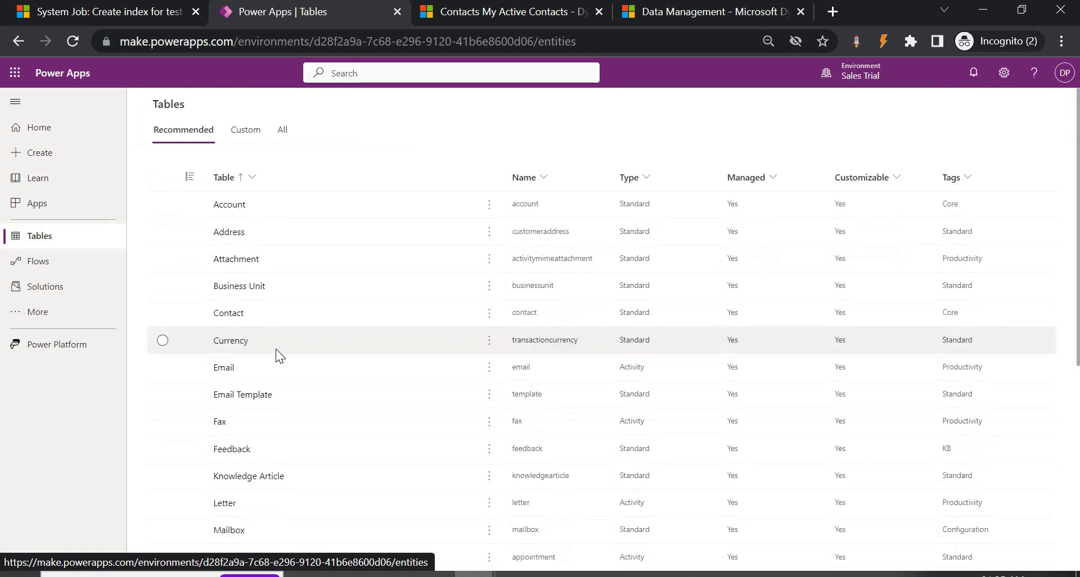
pyautogui.scroll(-3, 229, 293)
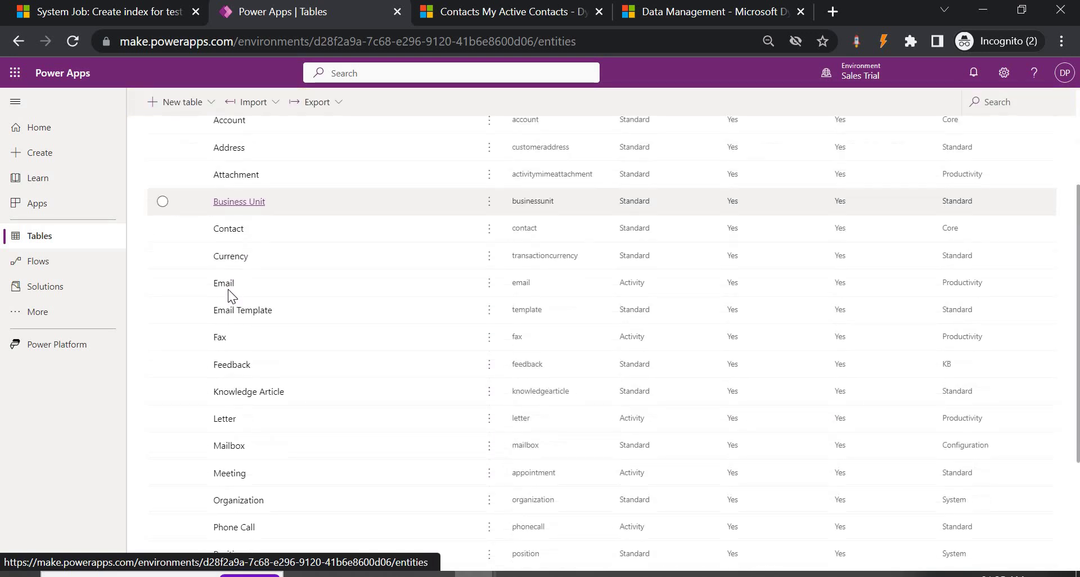
pyautogui.click(239, 230)
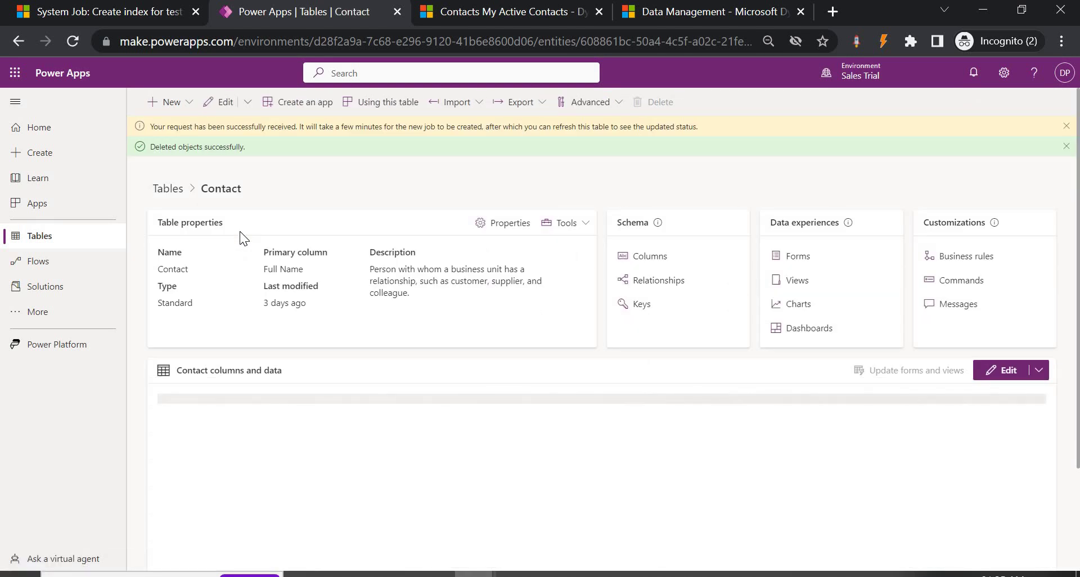
pyautogui.click(1066, 127)
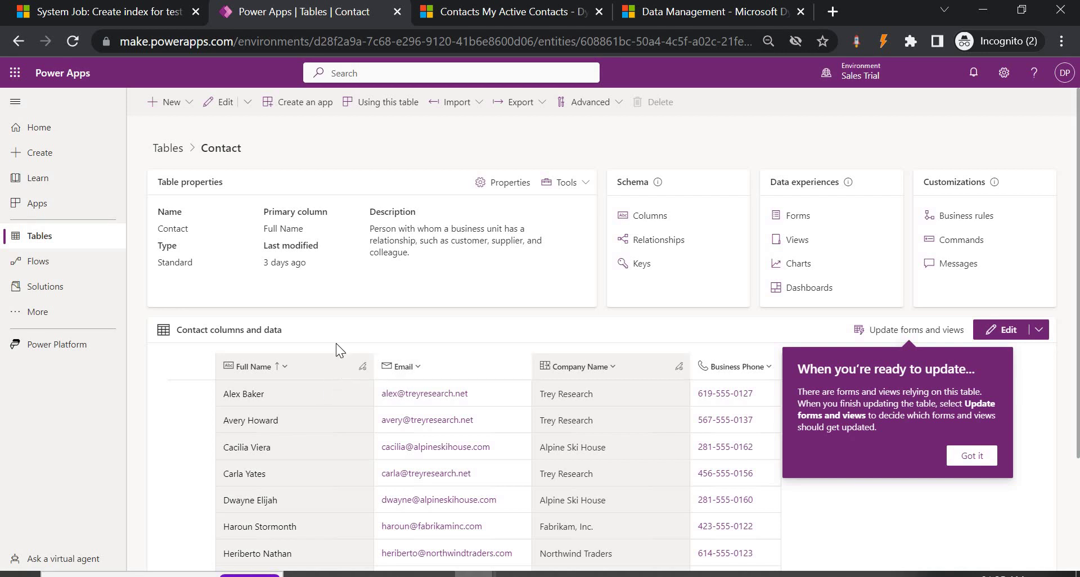
pyautogui.click(981, 458)
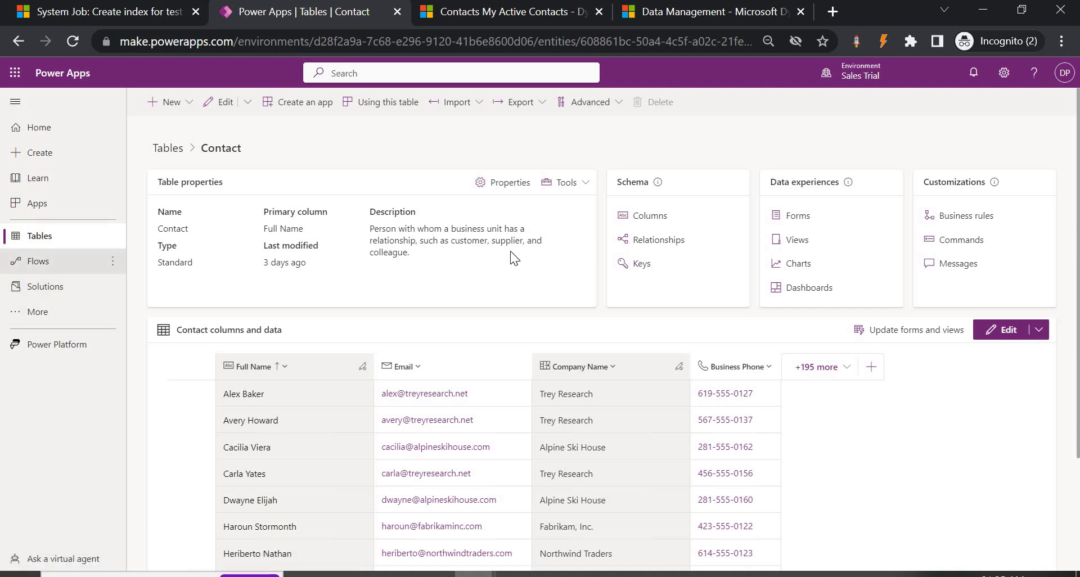
# Start a new key on the Contact Keys page named 'Dynamix Power'.
pyautogui.click(642, 264)
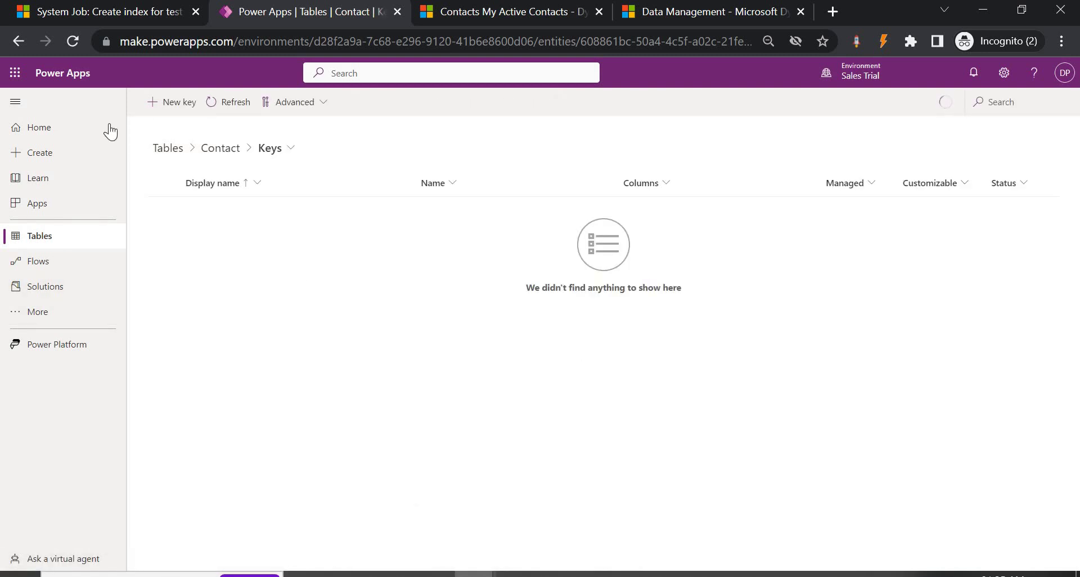
pyautogui.click(172, 108)
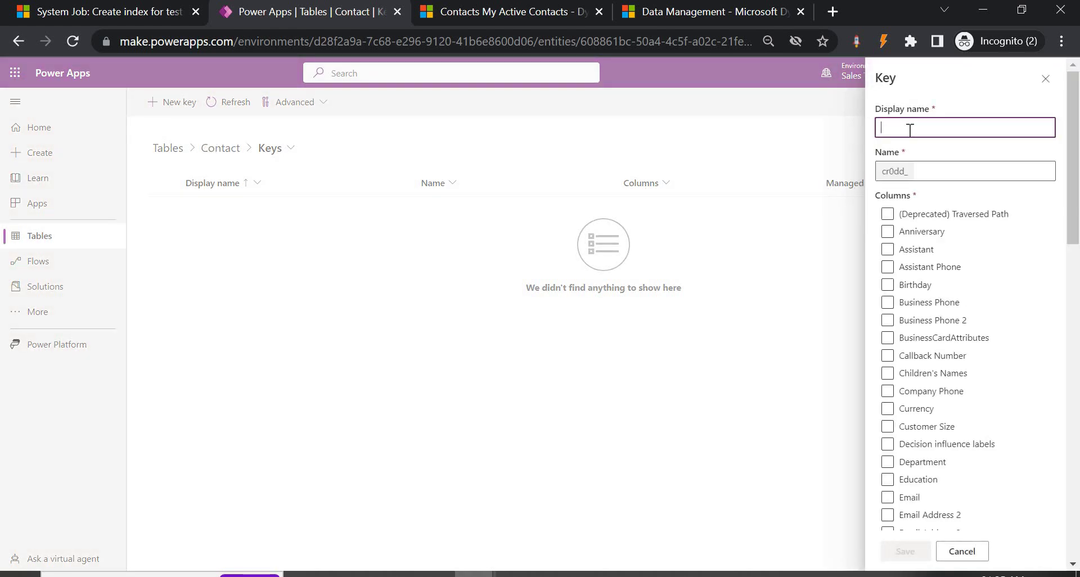
pyautogui.write('Dynamix Power')
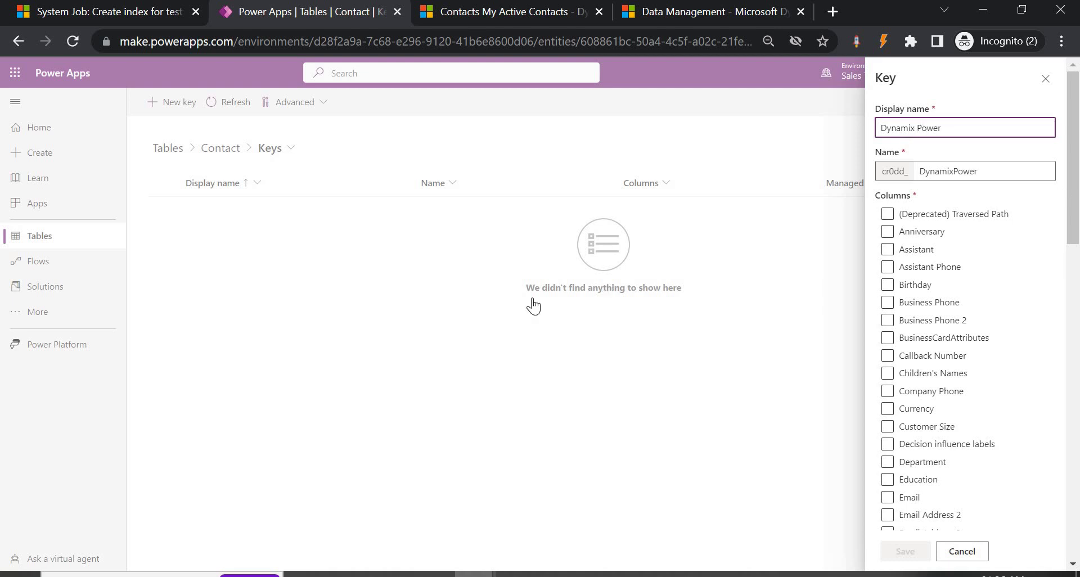
pyautogui.click(473, 11)
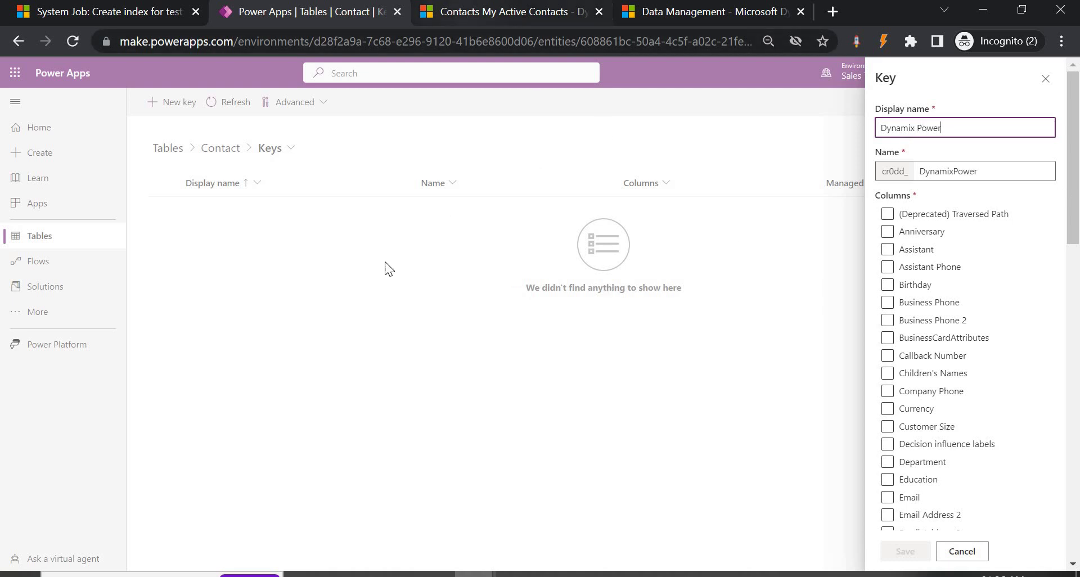
# Open the first active contact and select its Address 1: Street 1 value.
pyautogui.click(233, 248)
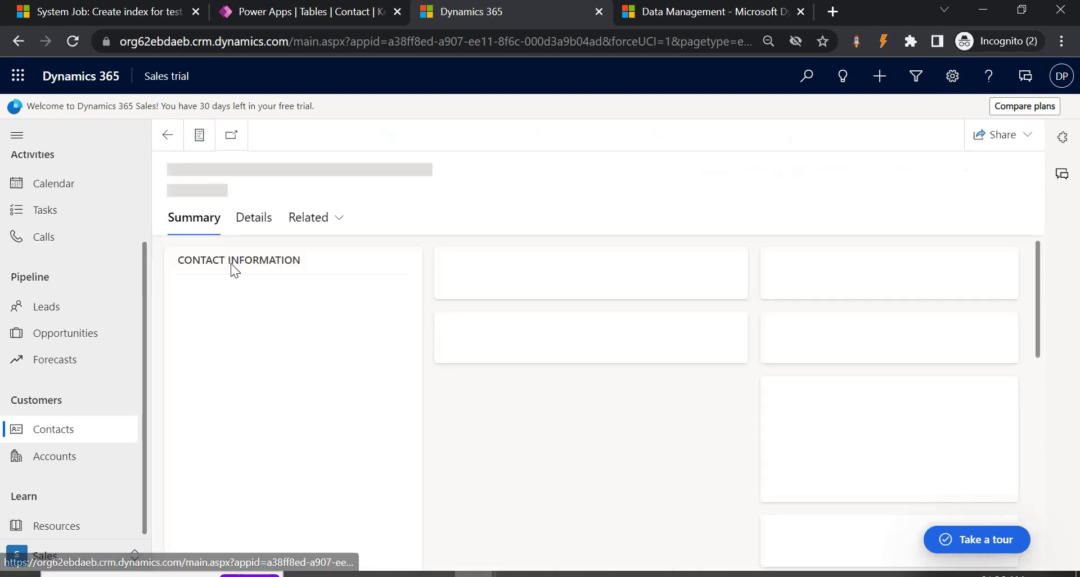
pyautogui.scroll(-6, 255, 340)
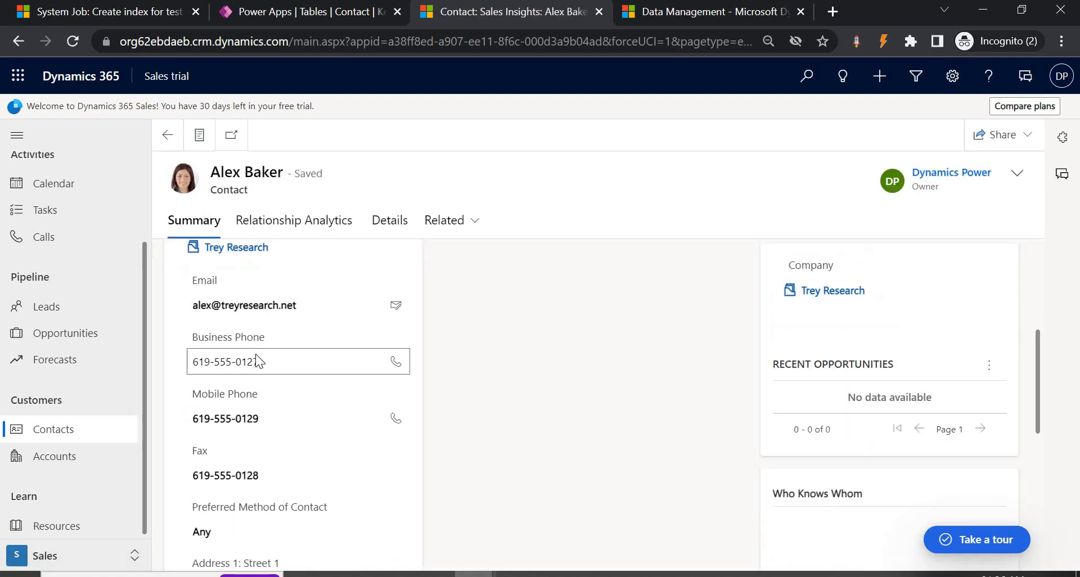
pyautogui.scroll(-3, 256, 356)
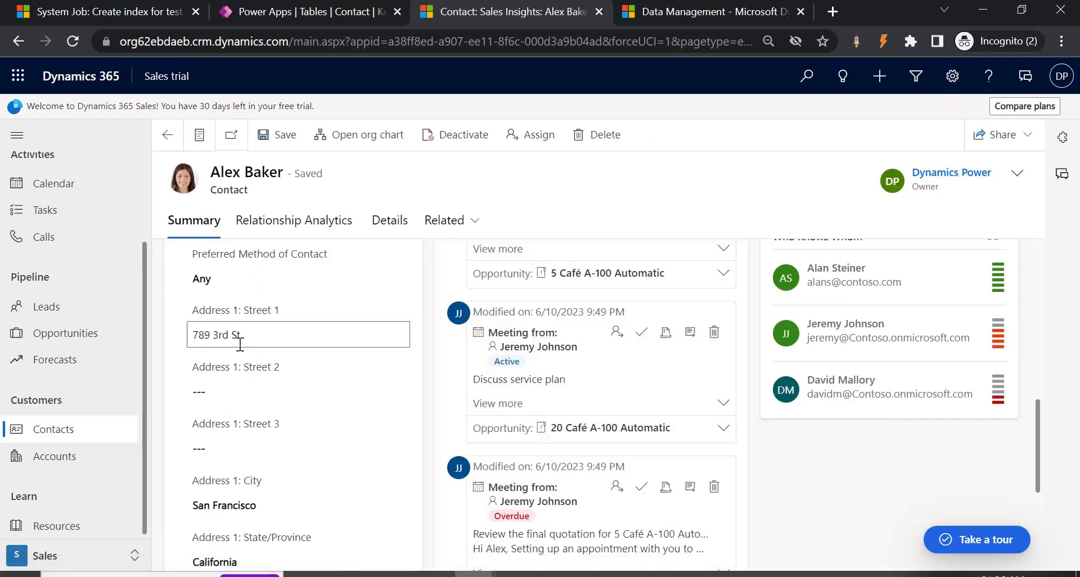
pyautogui.moveTo(250, 333); pyautogui.dragTo(178, 330)
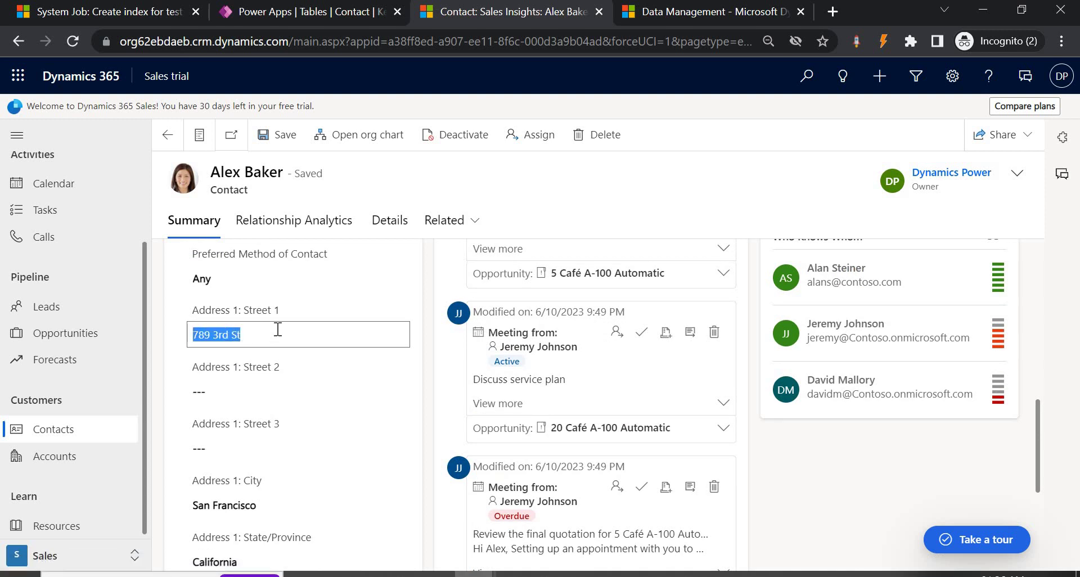
pyautogui.scroll(5, 241, 381)
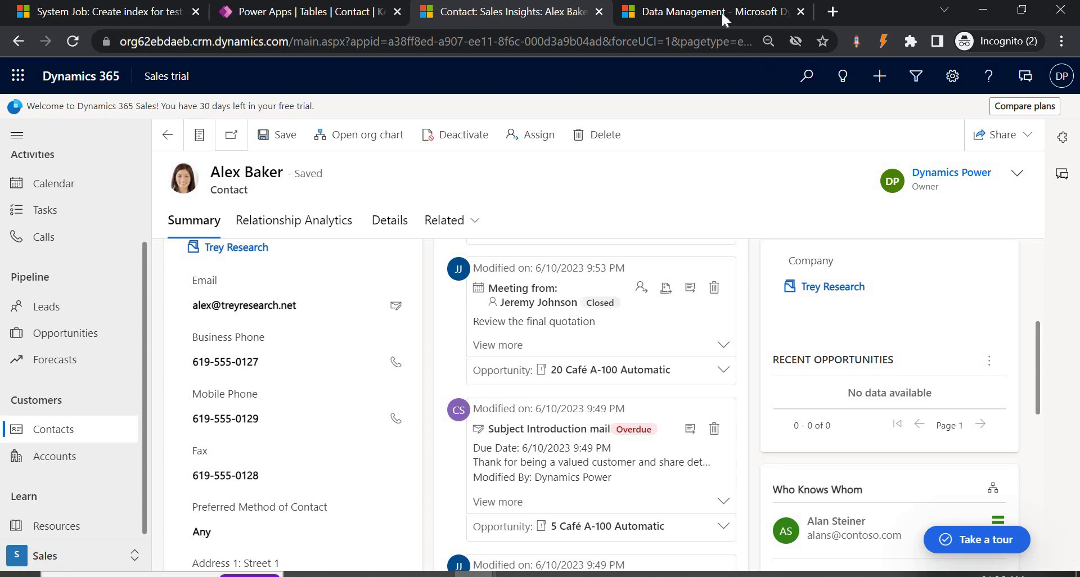
# Review the key panel, then take the open contact back to the active contacts list.
pyautogui.click(315, 12)
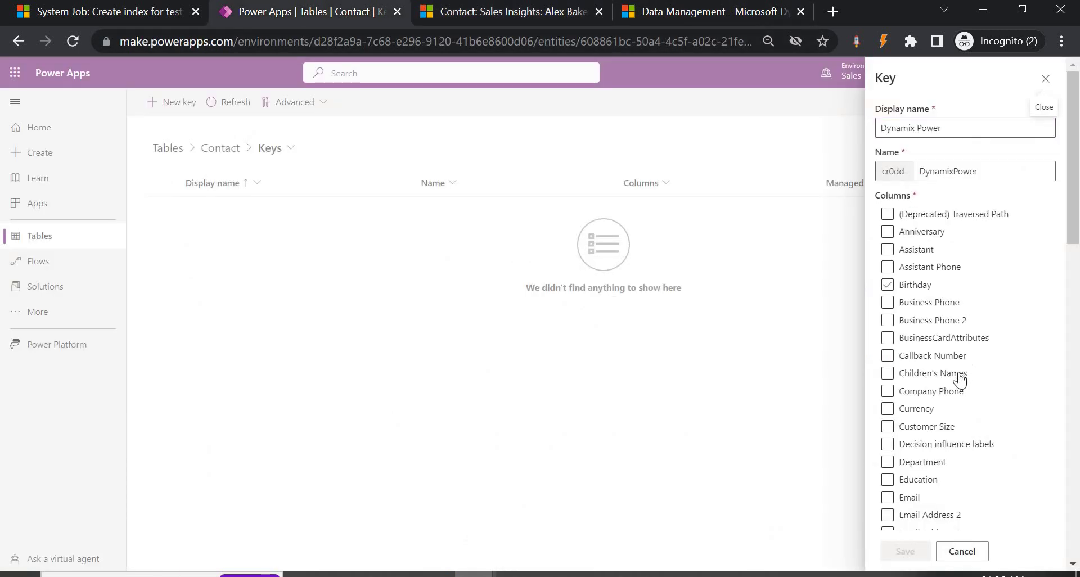
pyautogui.scroll(-3, 940, 289)
pyautogui.click(938, 295)
pyautogui.scroll(-13, 937, 299)
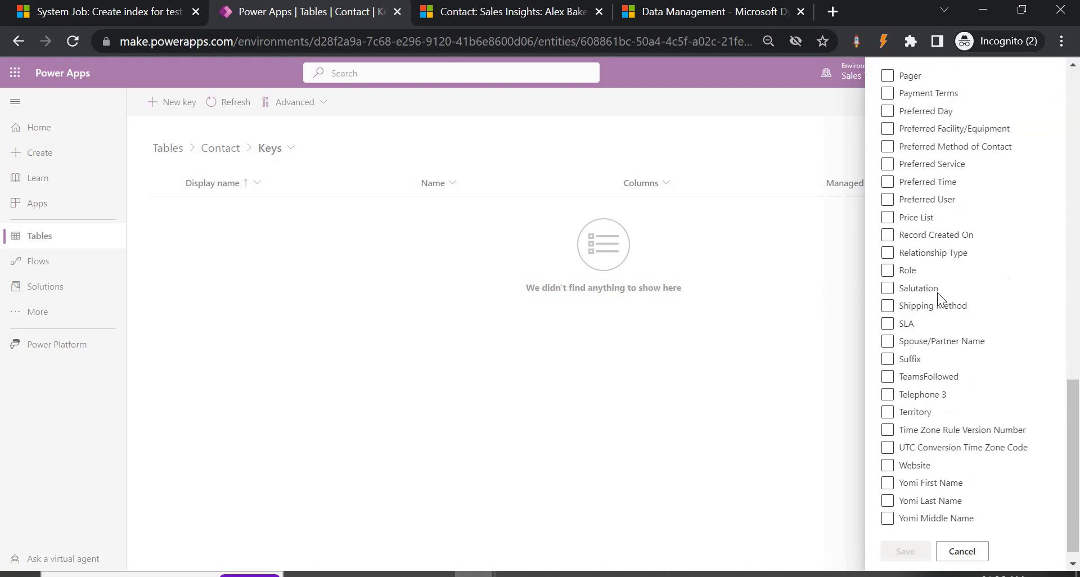
pyautogui.scroll(1, 943, 349)
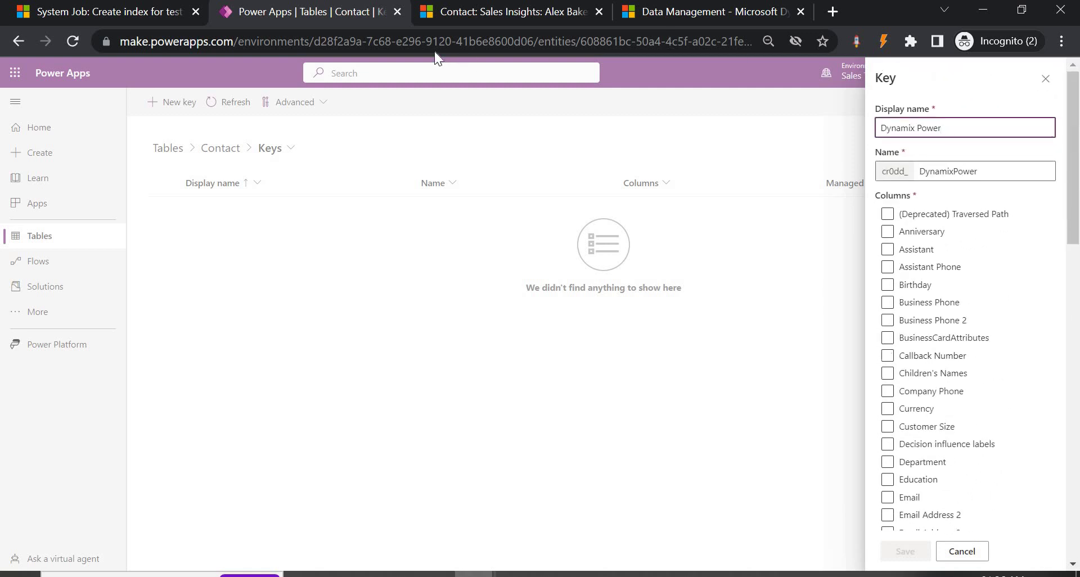
pyautogui.click(491, 13)
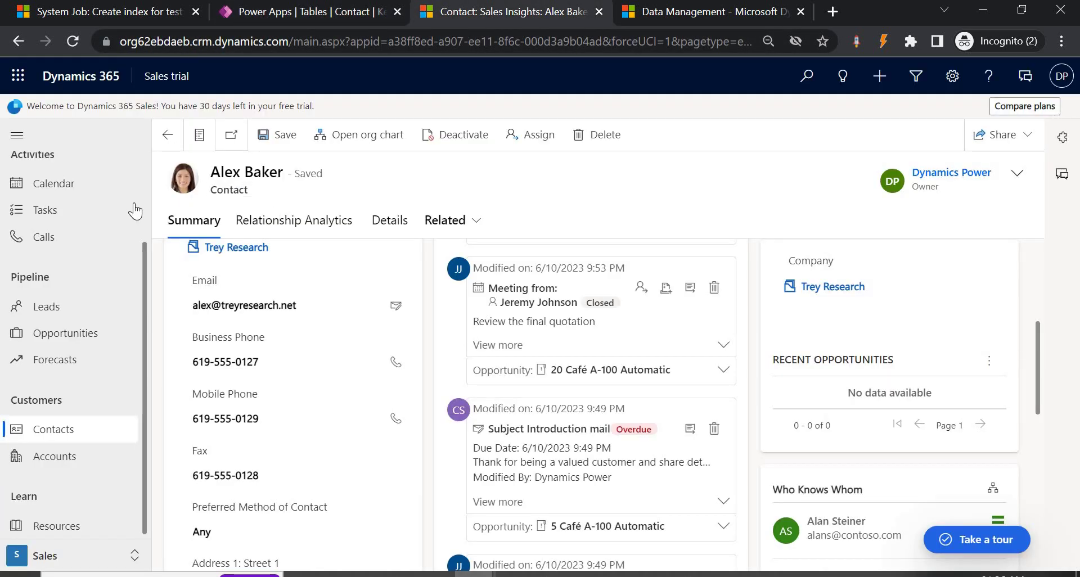
pyautogui.click(172, 138)
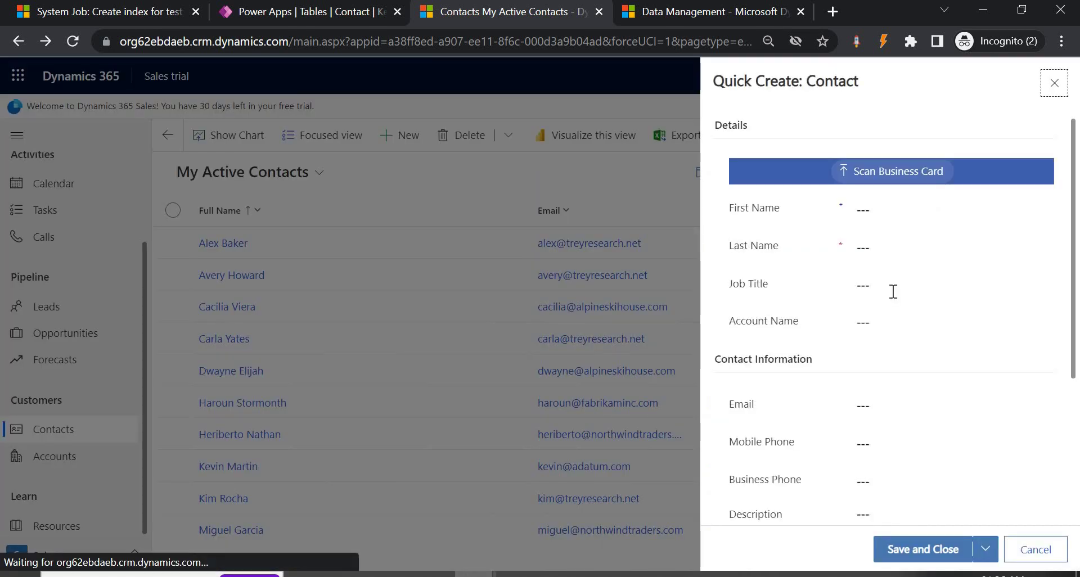
pyautogui.click(683, 15)
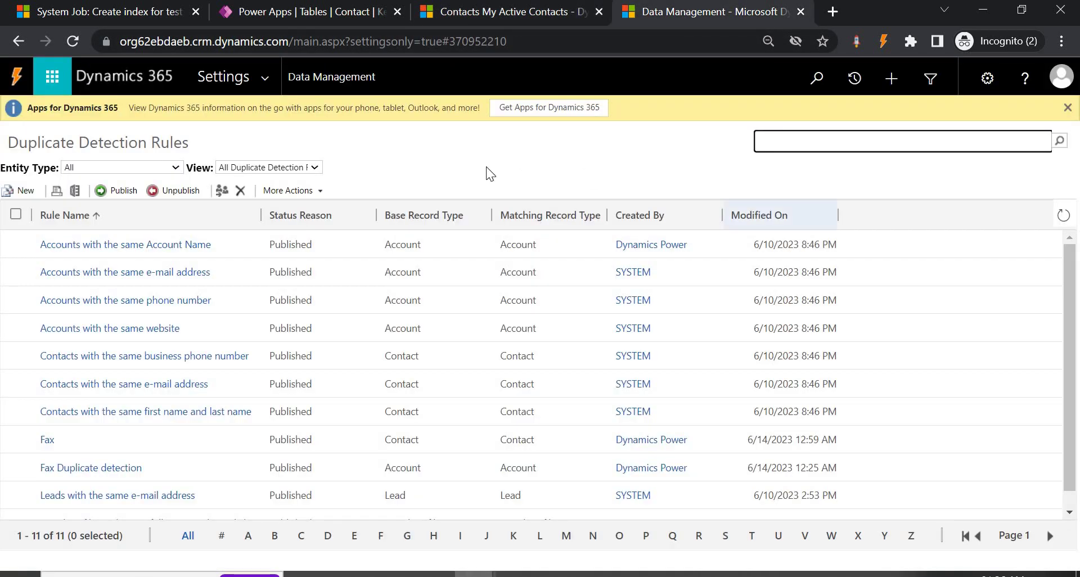
# Choose Job Title as the Dynamix Power key column and save the key.
pyautogui.hotkey('ctrl', '2')
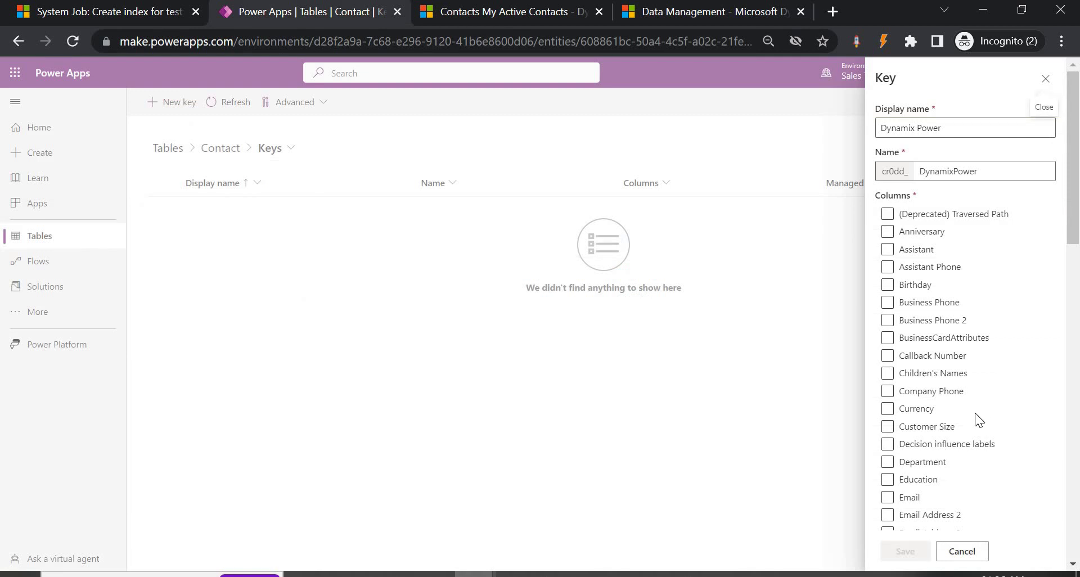
pyautogui.scroll(-3, 972, 419)
pyautogui.scroll(-2, 970, 424)
pyautogui.click(889, 493)
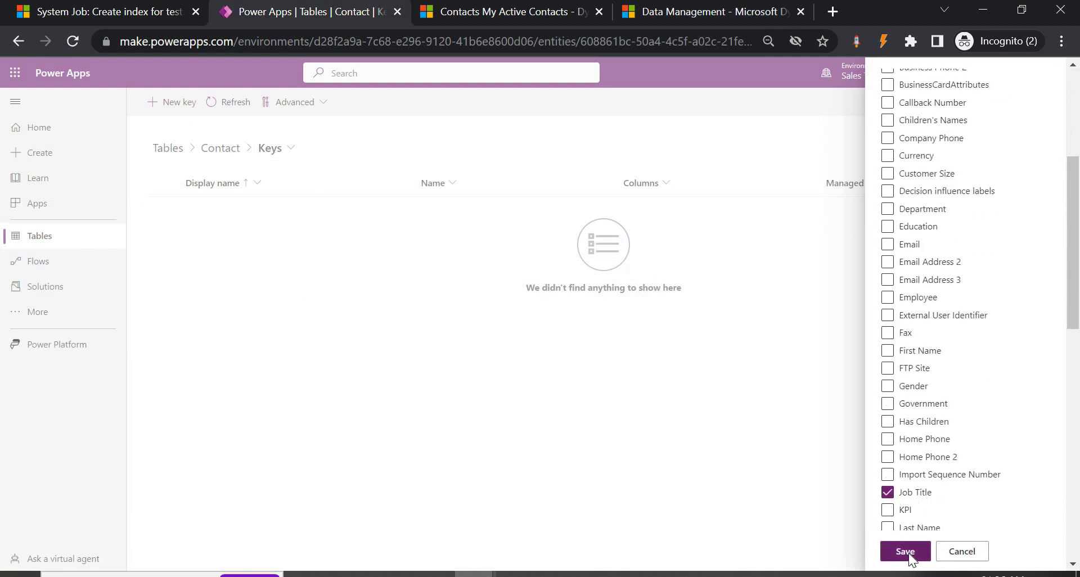
pyautogui.click(906, 551)
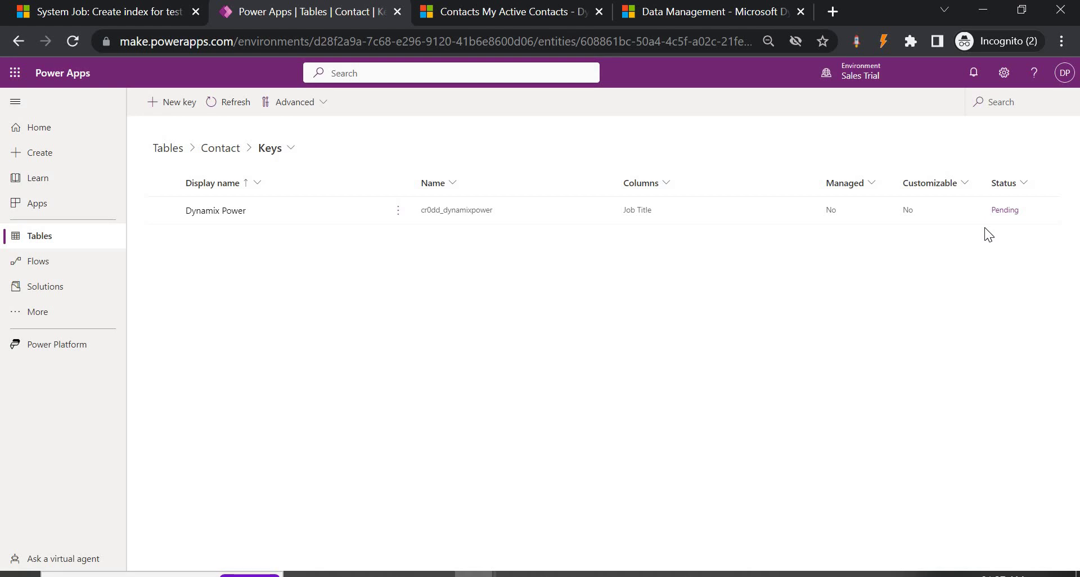
pyautogui.hotkey('alt', 'Tab')
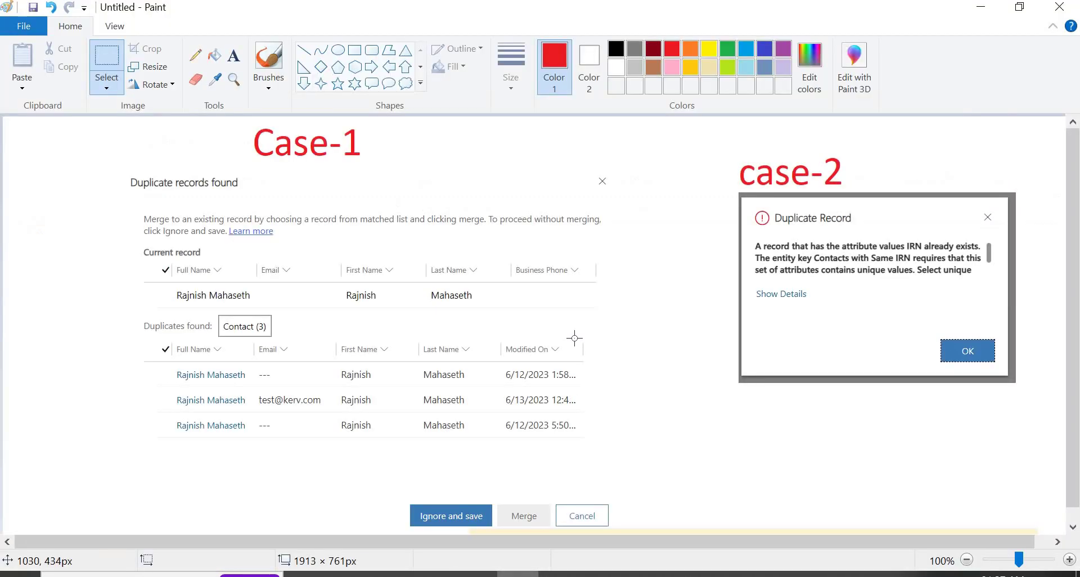
pyautogui.scroll(-1, 498, 529)
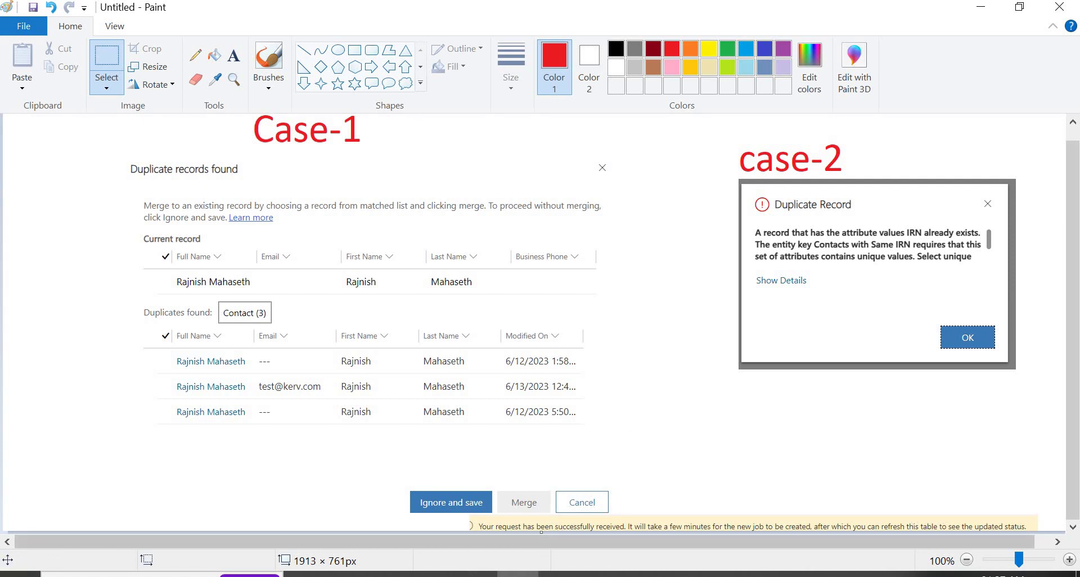
pyautogui.click(473, 574)
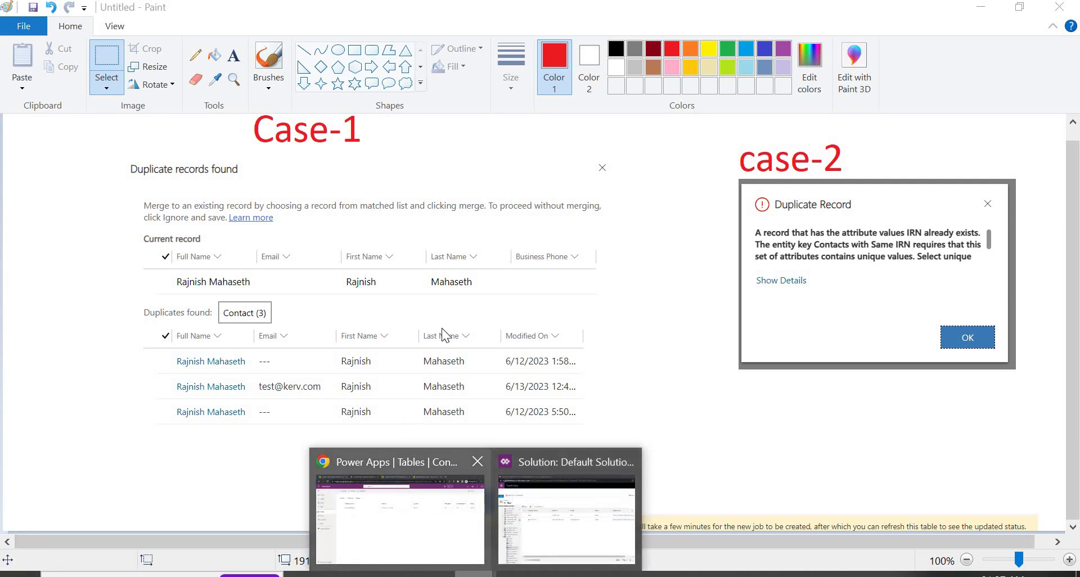
pyautogui.click(399, 517)
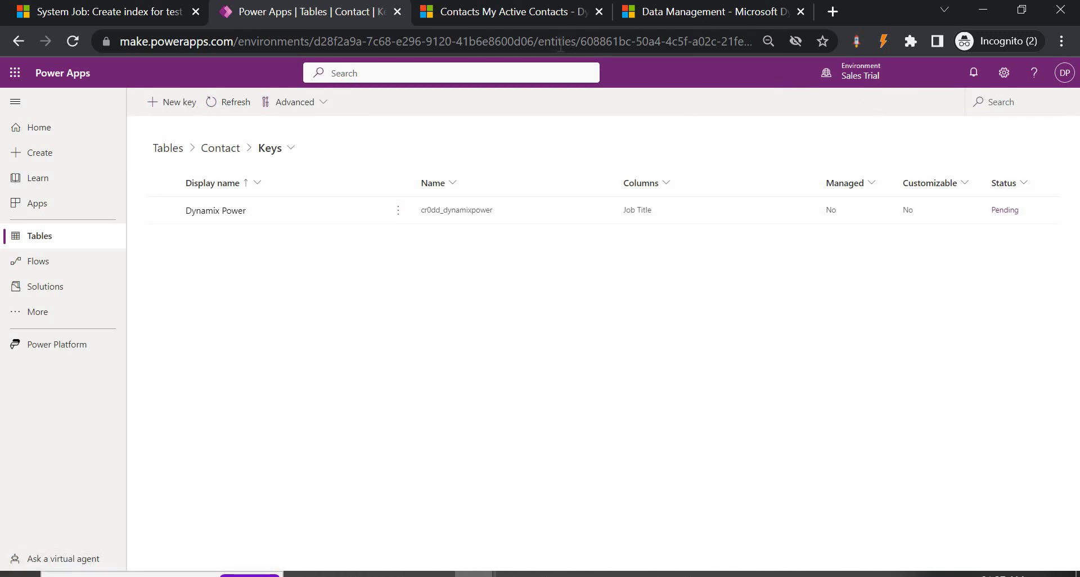
# Go to the Duplicate Detection Rules page and expand the Settings navigation areas.
pyautogui.click(540, 11)
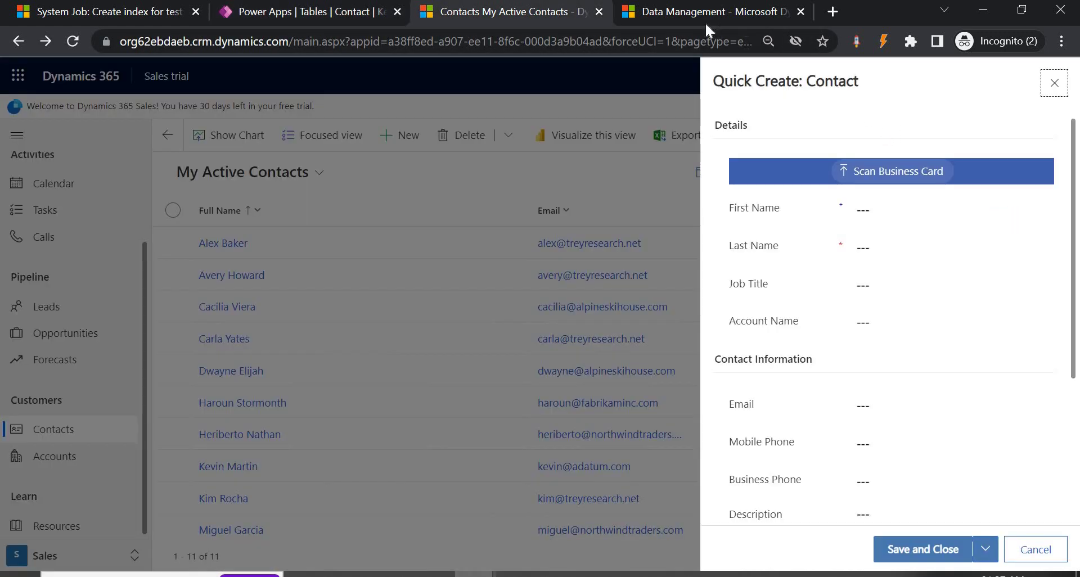
pyautogui.click(629, 15)
pyautogui.click(264, 76)
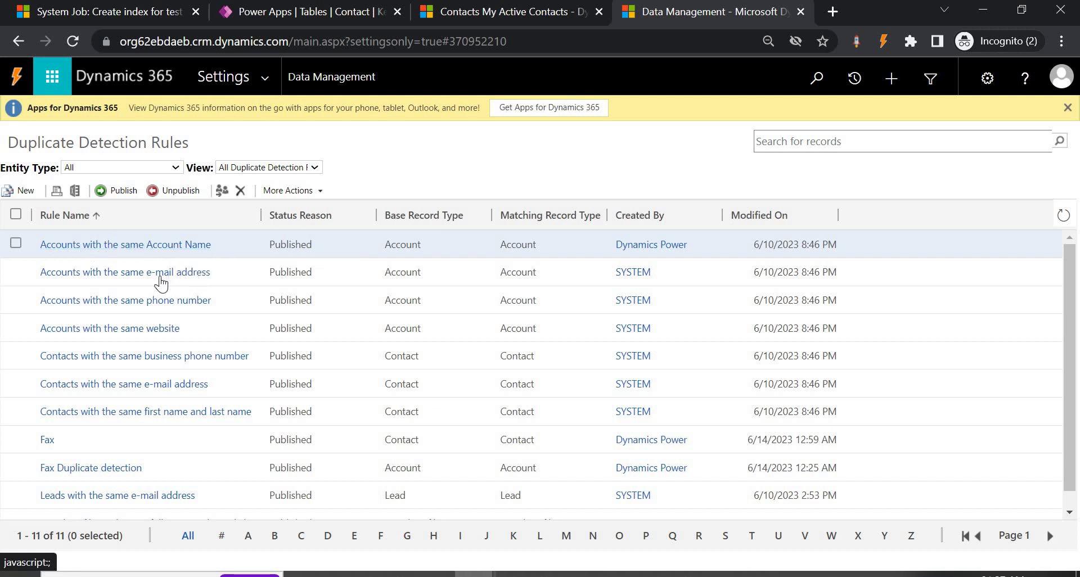
pyautogui.hotkey('alt', 'Tab')
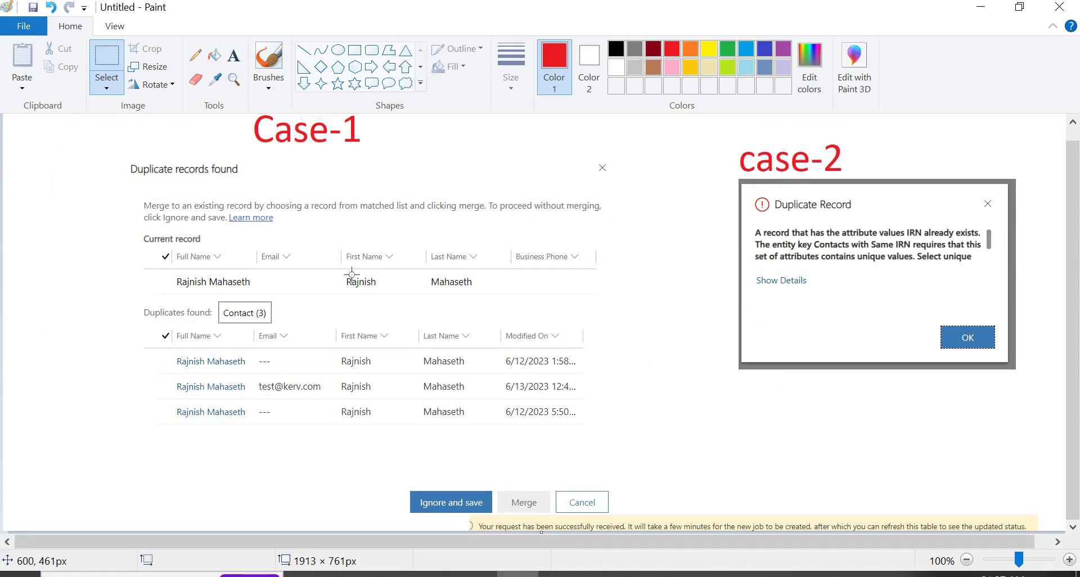
# Return from Paint to the Duplicate Detection Rules list and start a new rule.
pyautogui.scroll(1, 349, 309)
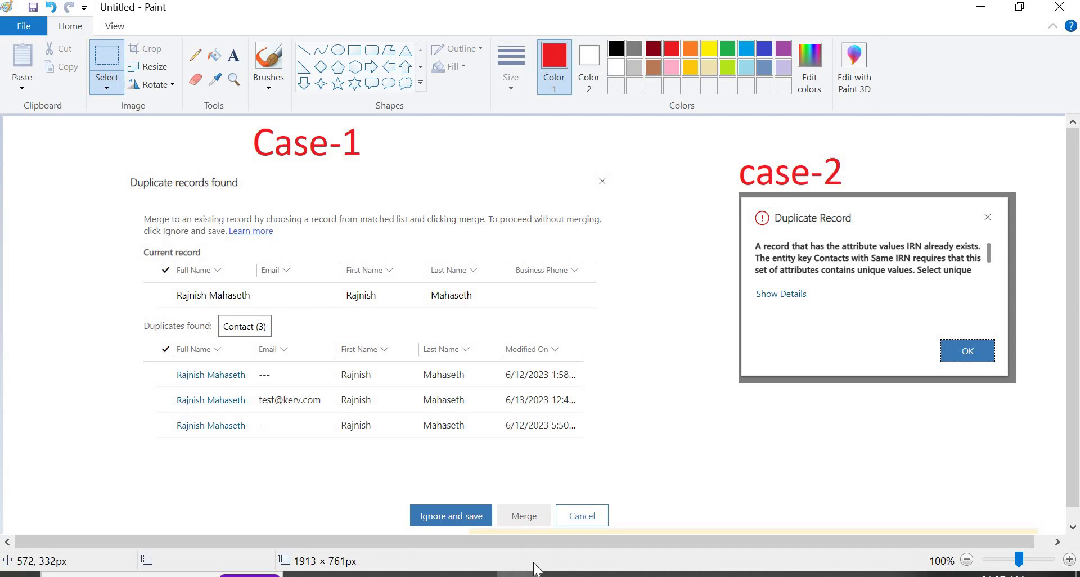
pyautogui.click(474, 574)
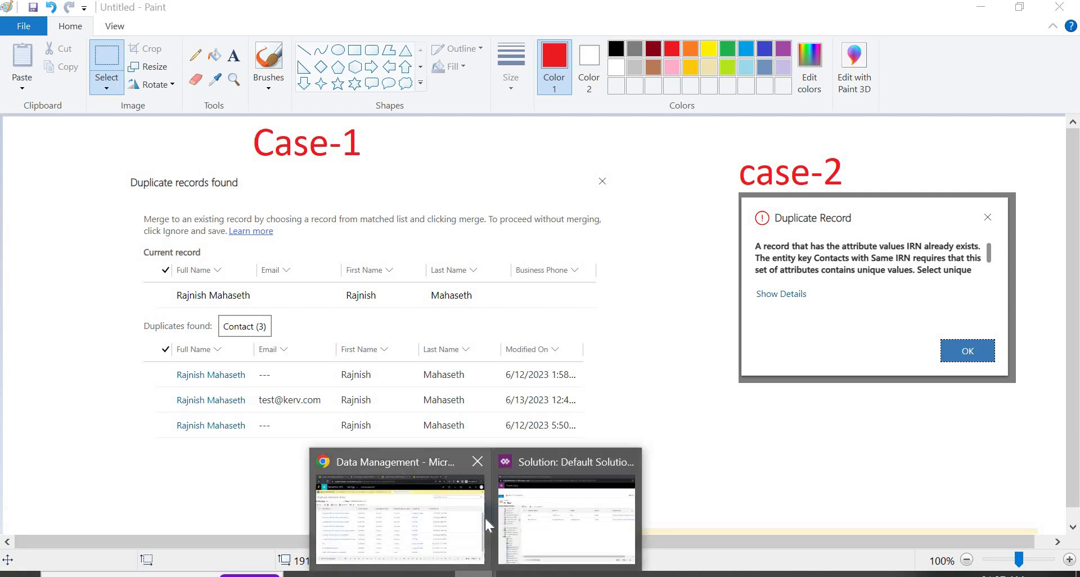
pyautogui.click(386, 474)
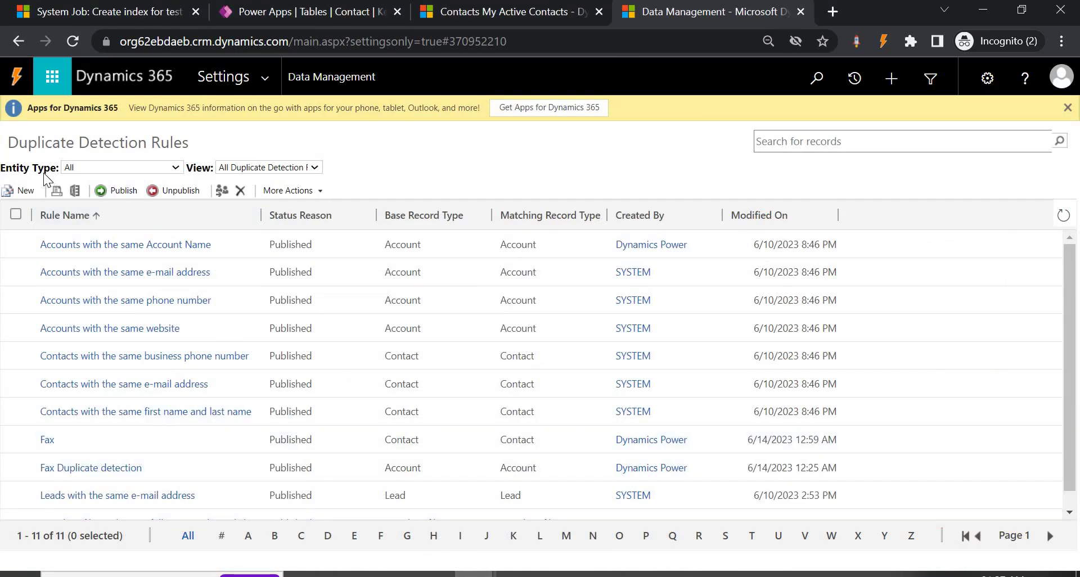
pyautogui.click(25, 191)
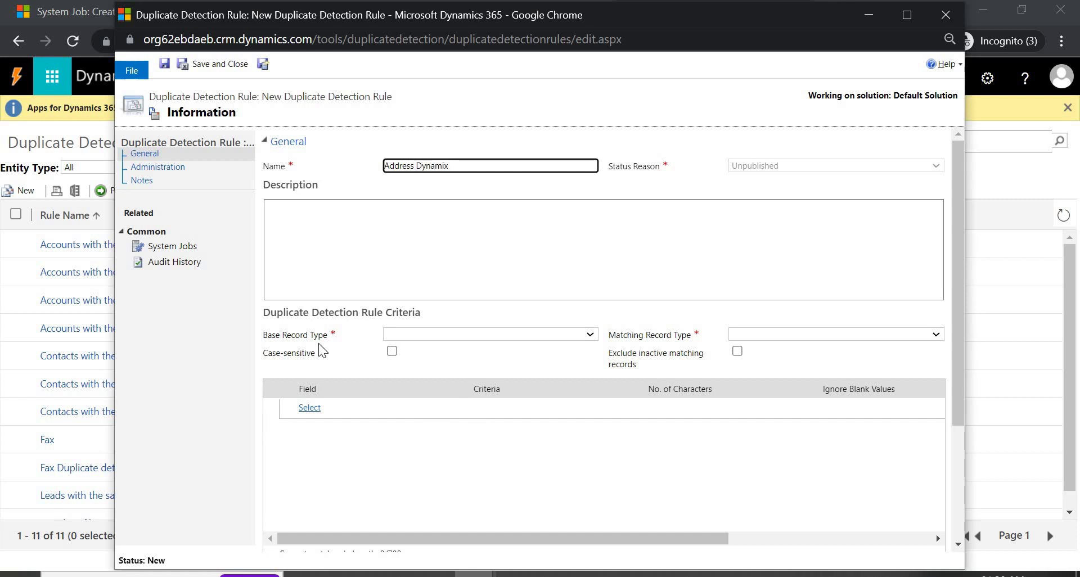
# Set the new rule's Base Record Type to Contact.
pyautogui.click(409, 335)
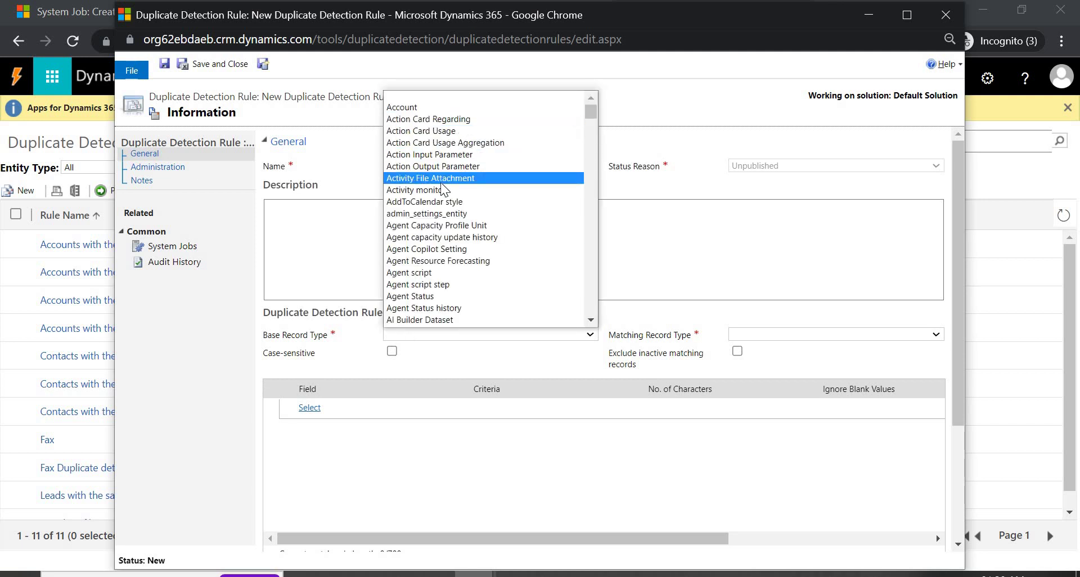
pyautogui.press('c')
pyautogui.scroll(-2, 457, 256)
pyautogui.scroll(-4, 456, 253)
pyautogui.scroll(-3, 451, 282)
pyautogui.click(417, 236)
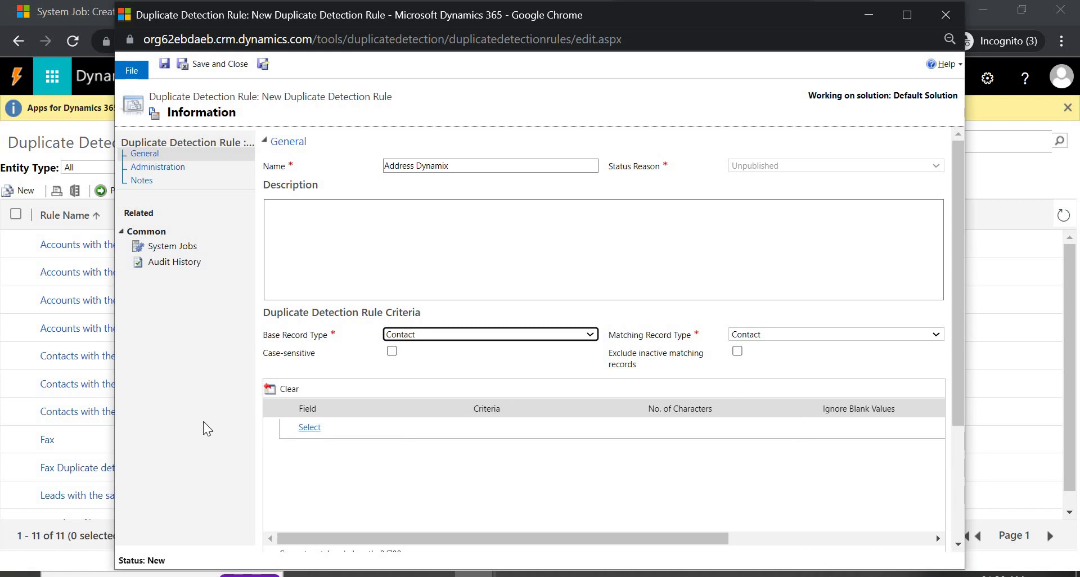
# Add Address 1: Address Type as the first criteria field.
pyautogui.click(329, 428)
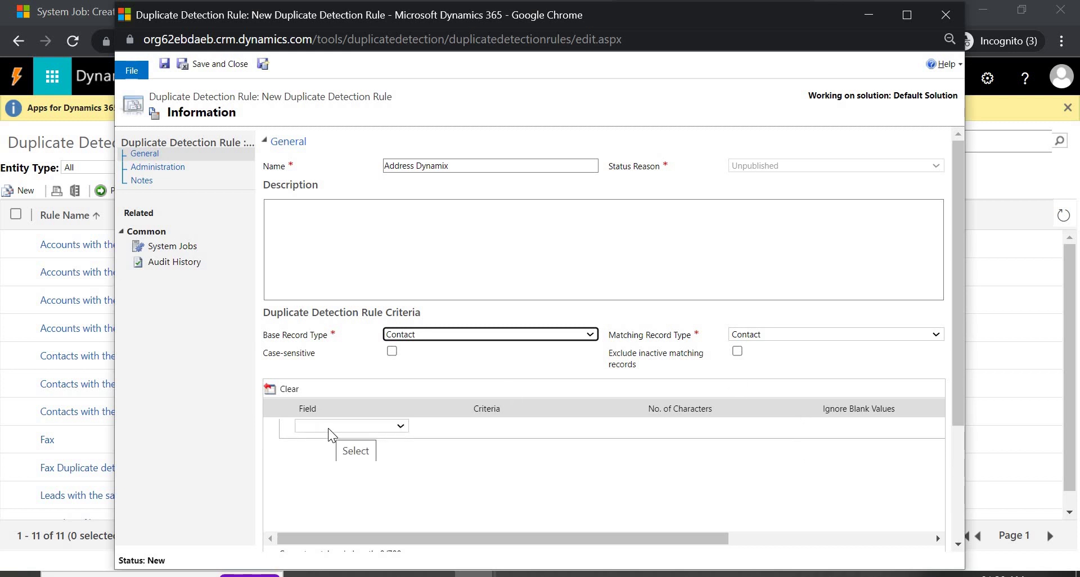
pyautogui.click(329, 428)
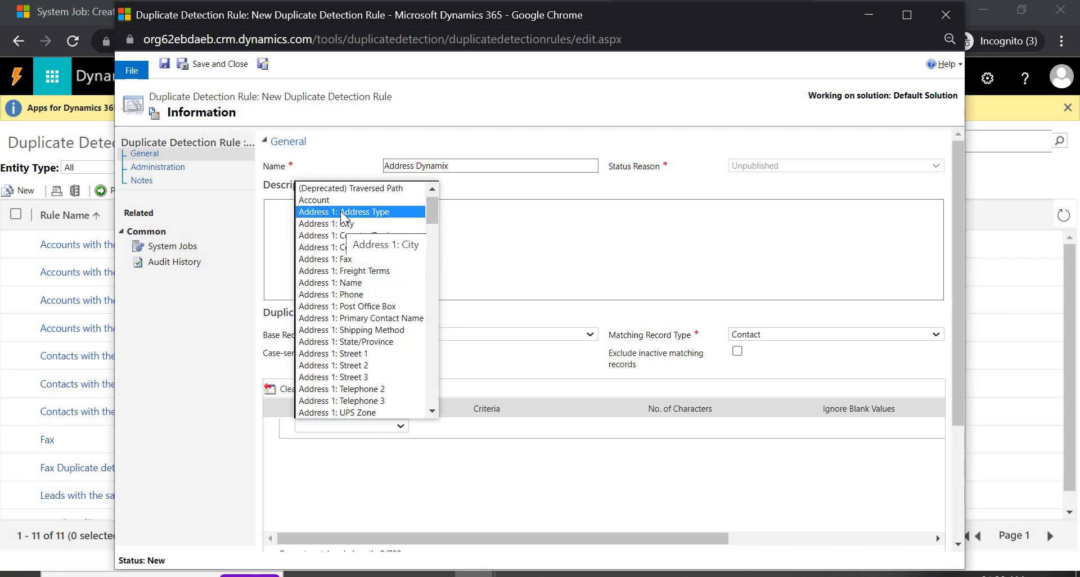
pyautogui.press('Up')
pyautogui.press('Up')
pyautogui.click(353, 212)
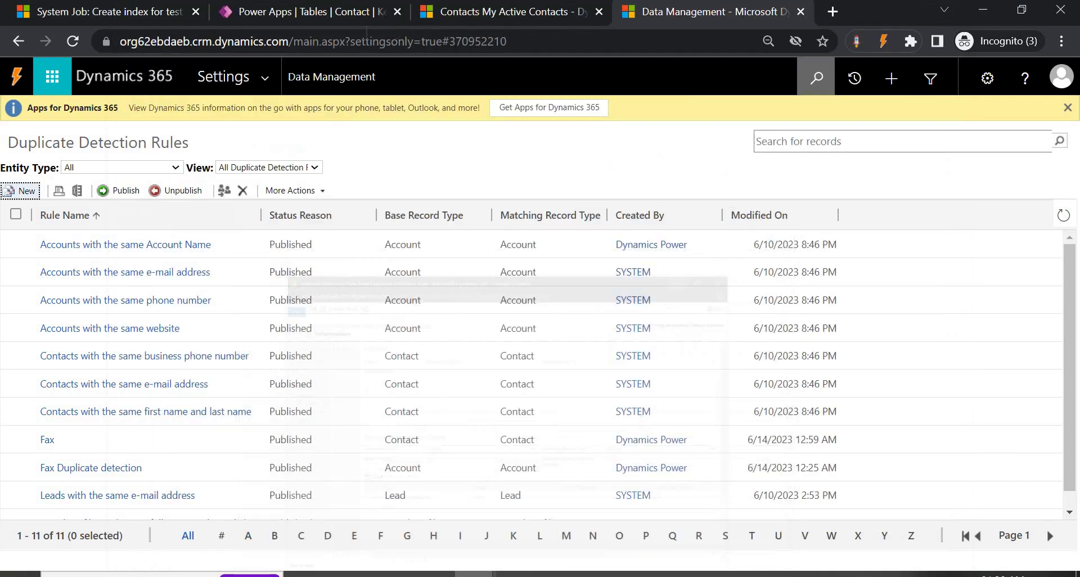
# Close the Default Solution window with Ctrl+W and return to the Duplicate Detection Rules list.
pyautogui.click(506, 11)
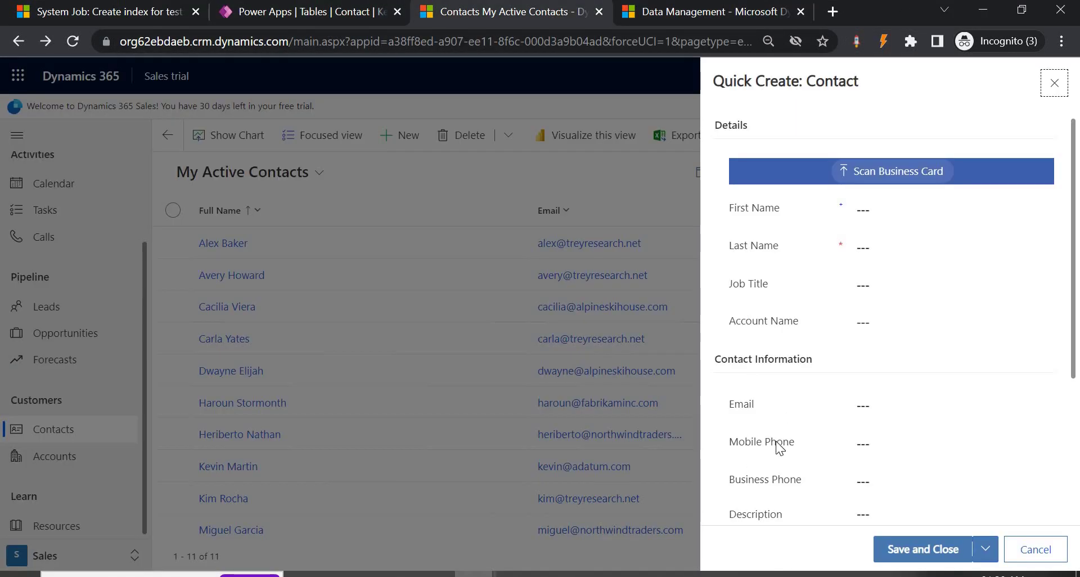
pyautogui.scroll(-4, 776, 441)
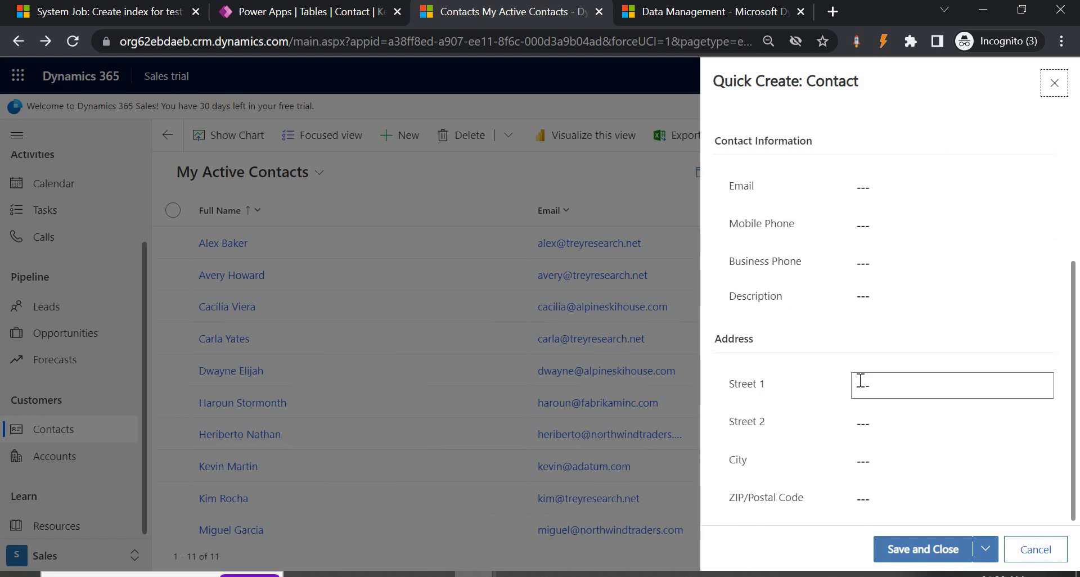
pyautogui.moveTo(475, 574)
pyautogui.click(509, 467)
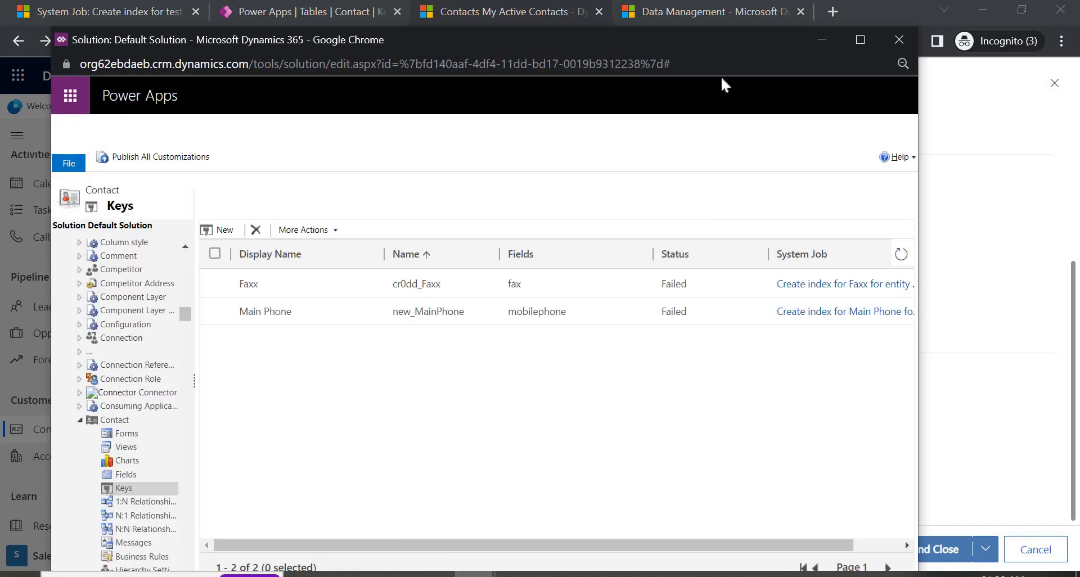
pyautogui.hotkey('ctrl', 'w')
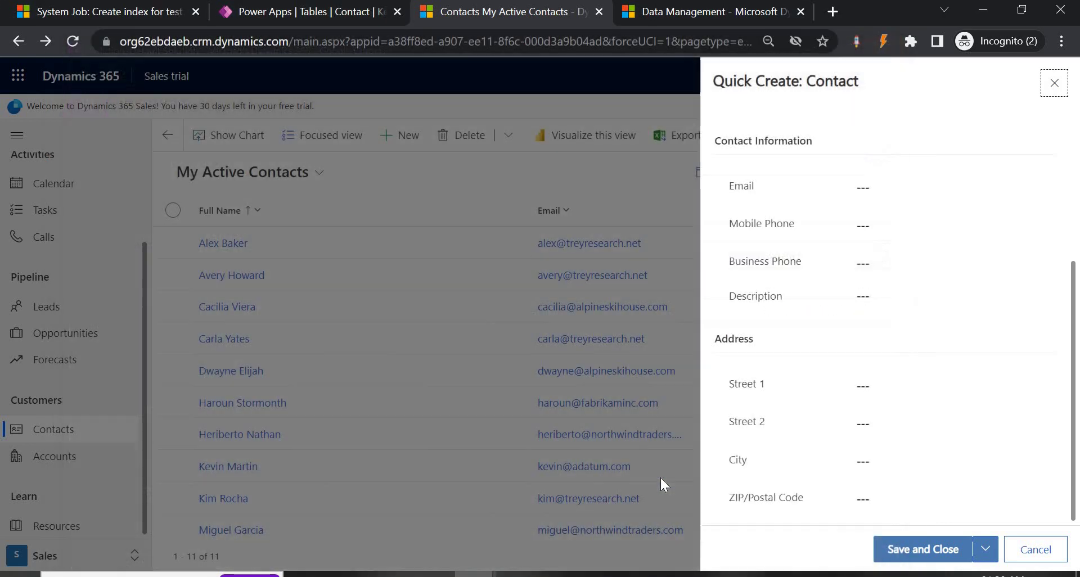
pyautogui.click(674, 24)
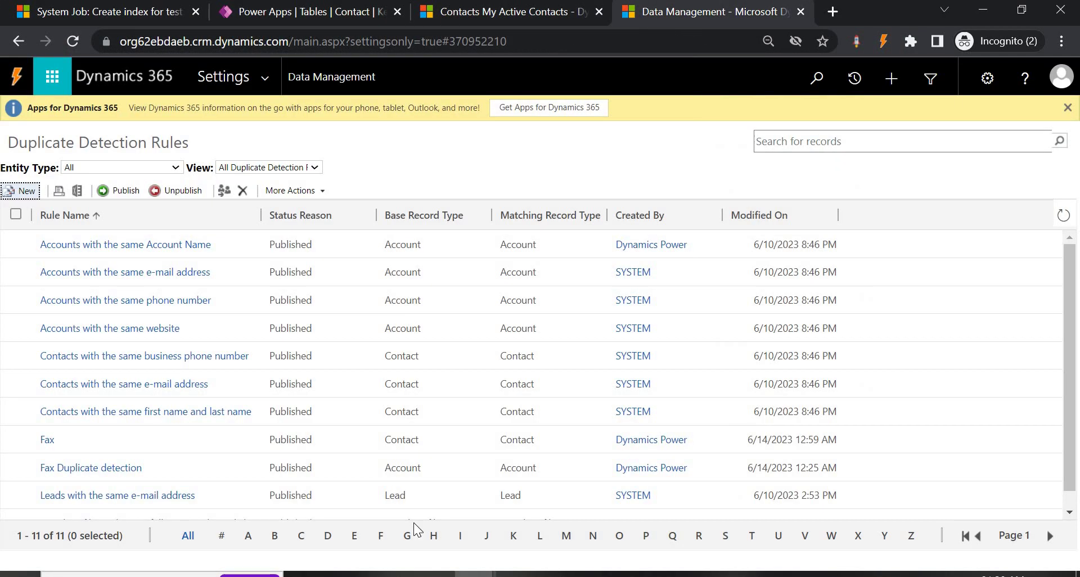
# In the Address Dynamix rule's criteria row, choose field Address 1: Street 1 with Exact Match.
pyautogui.moveTo(474, 574)
pyautogui.click(565, 512)
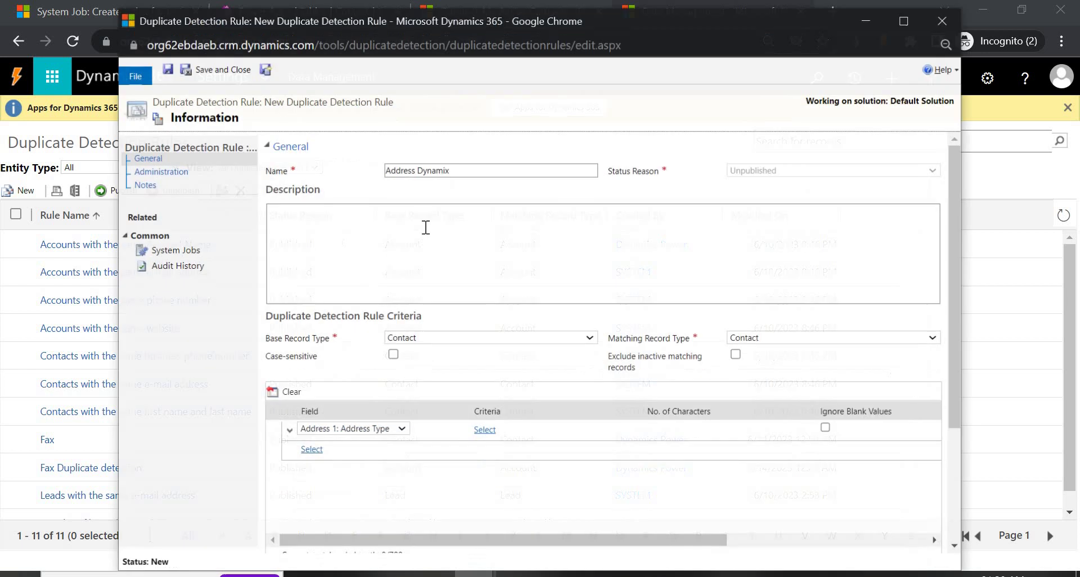
pyautogui.click(372, 428)
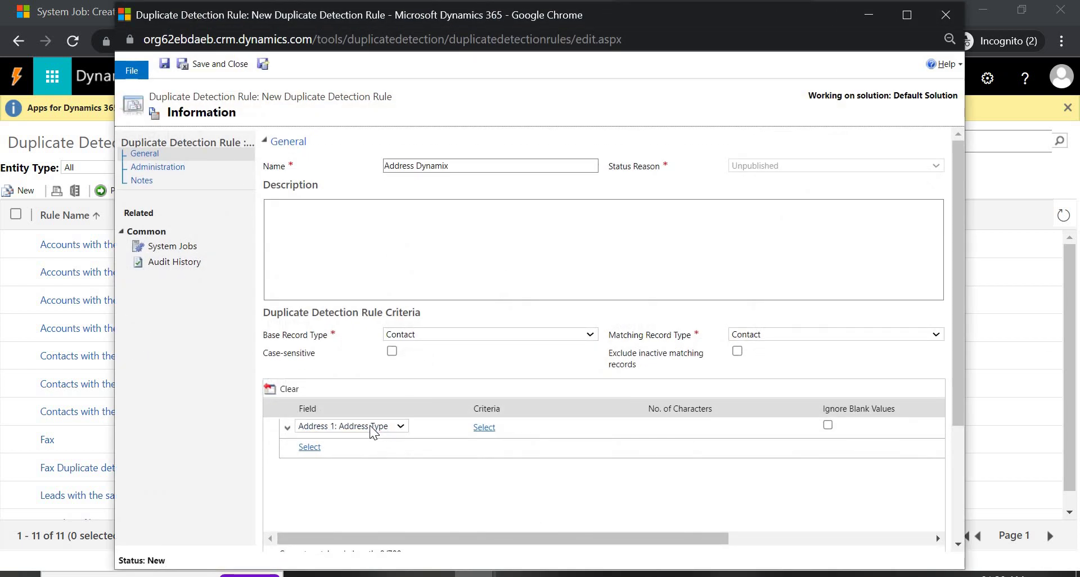
pyautogui.click(370, 425)
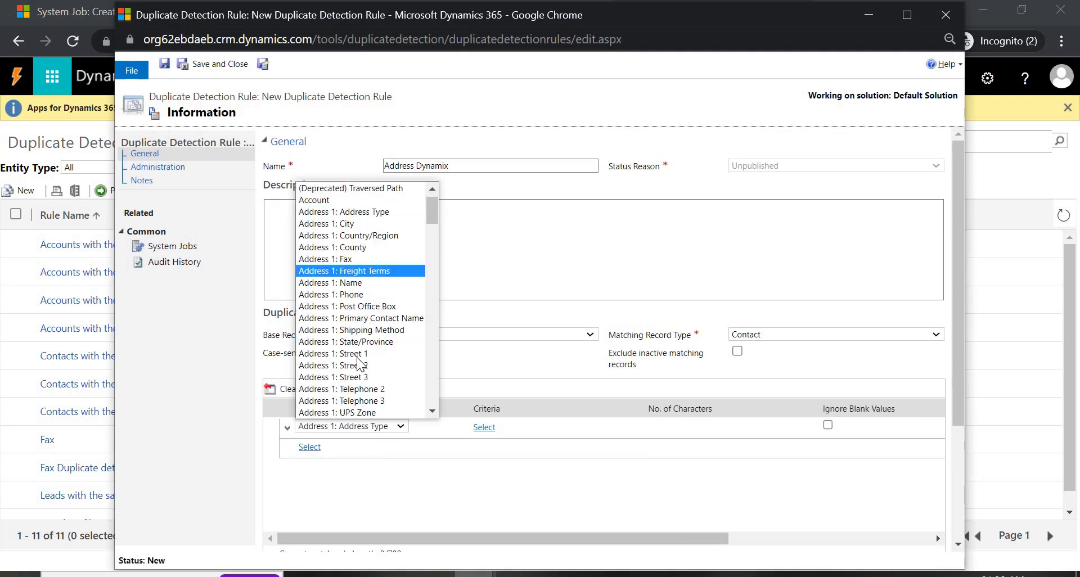
pyautogui.click(354, 354)
pyautogui.click(487, 428)
pyautogui.click(491, 429)
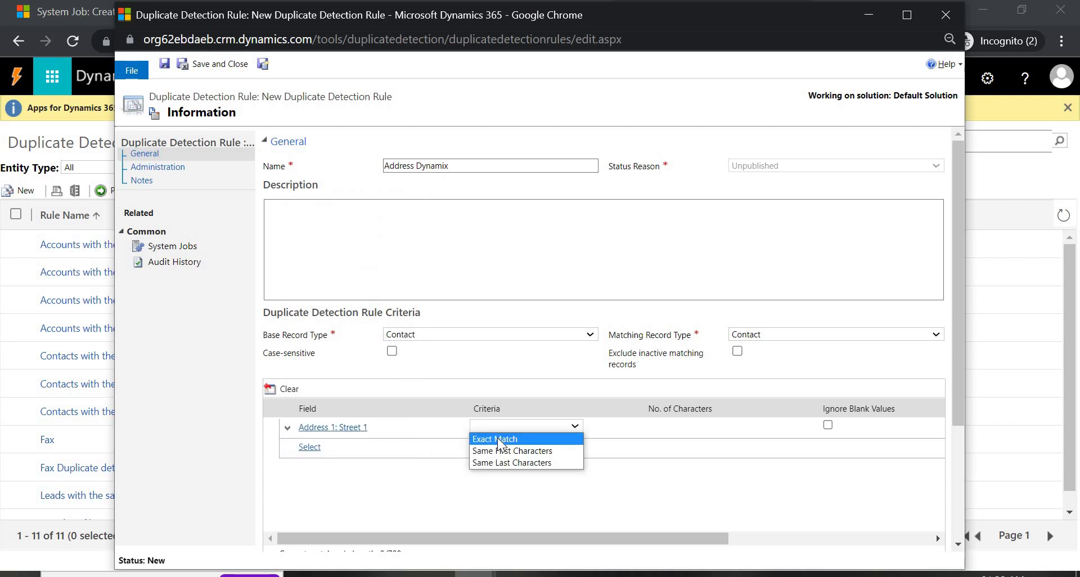
pyautogui.click(496, 439)
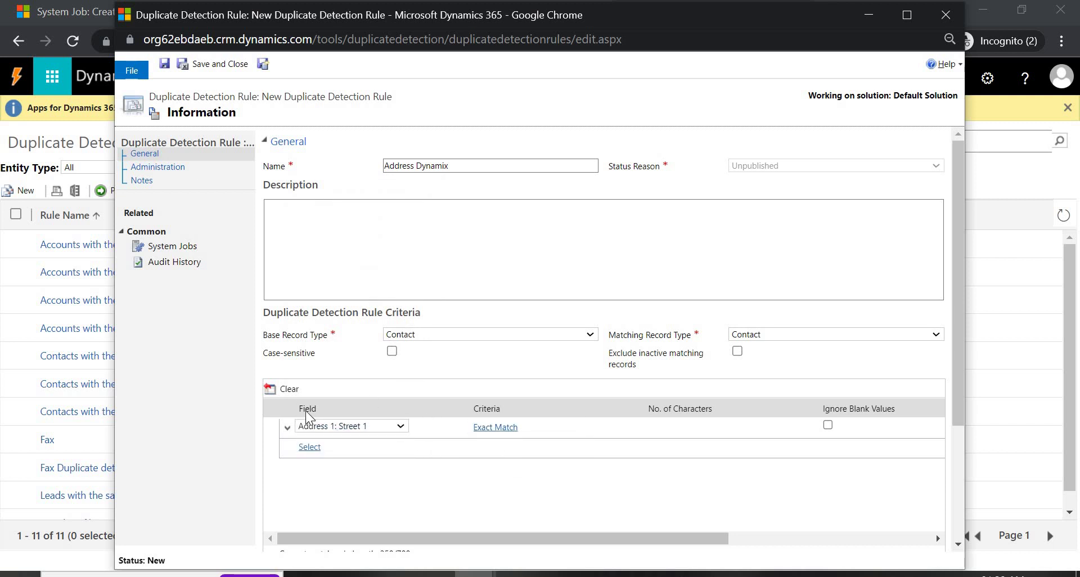
pyautogui.click(338, 427)
pyautogui.click(267, 232)
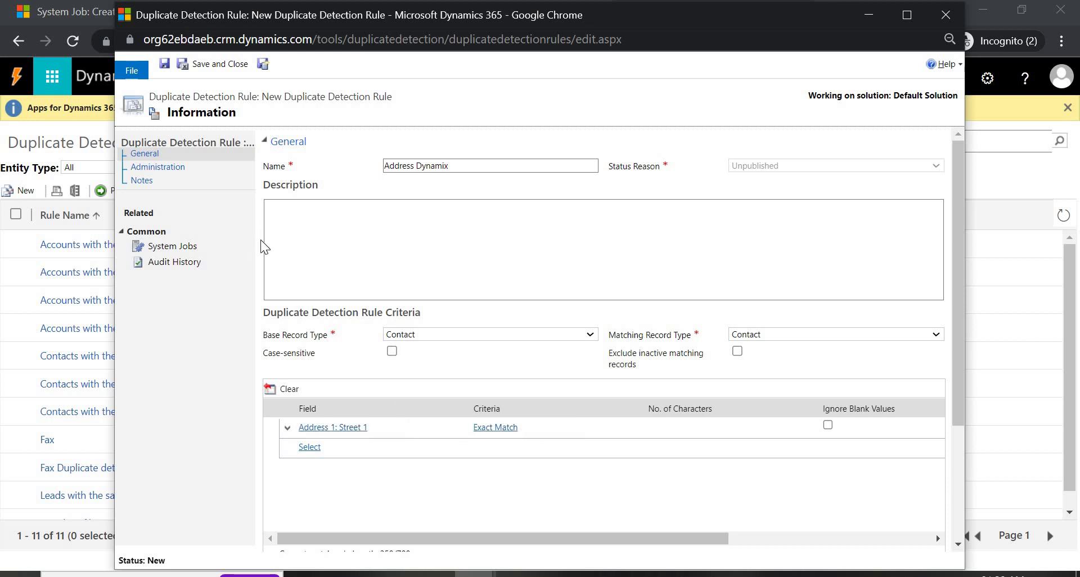
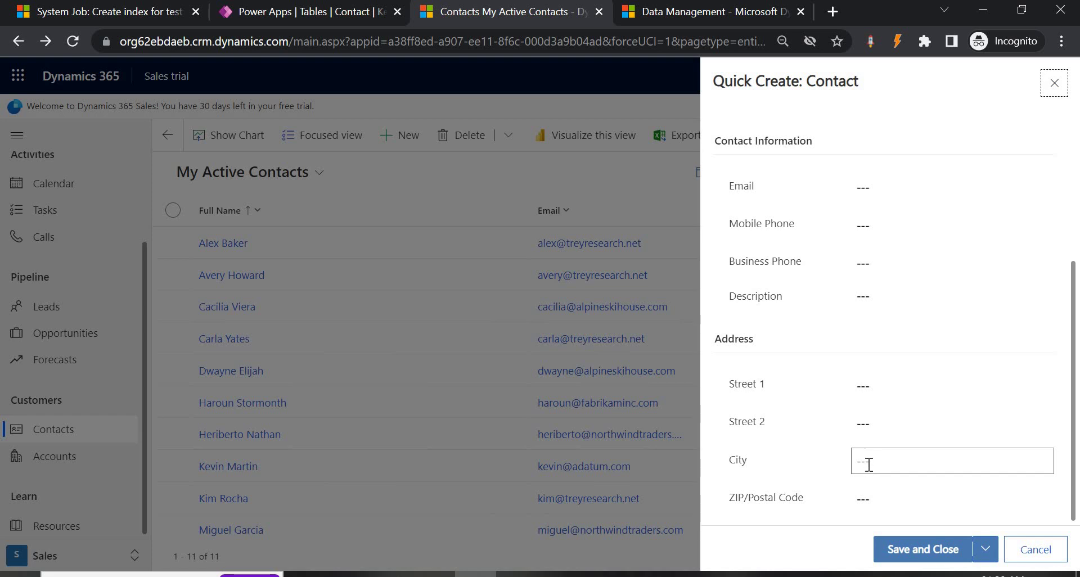
# Make Email the only column of the new Contact key Test.
pyautogui.click(295, 8)
pyautogui.scroll(-7, 940, 354)
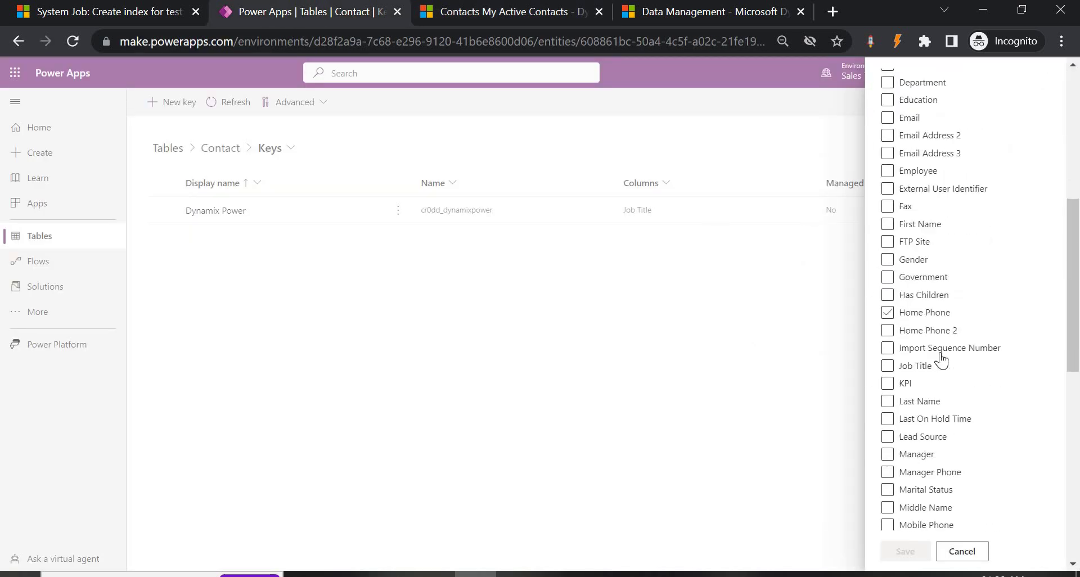
pyautogui.scroll(-7, 941, 359)
pyautogui.scroll(5, 941, 359)
pyautogui.scroll(-10, 941, 359)
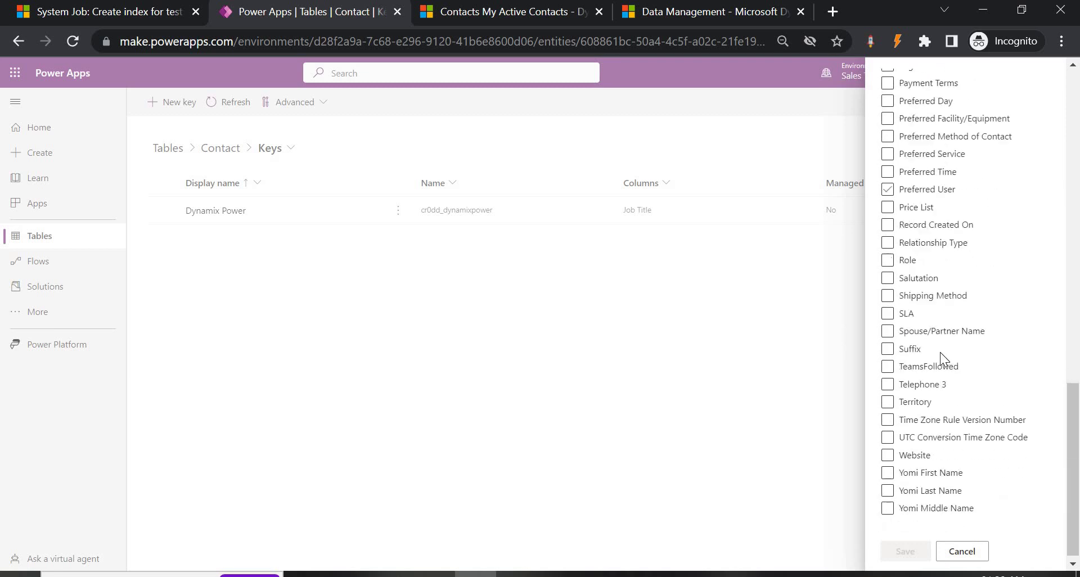
pyautogui.scroll(15, 941, 359)
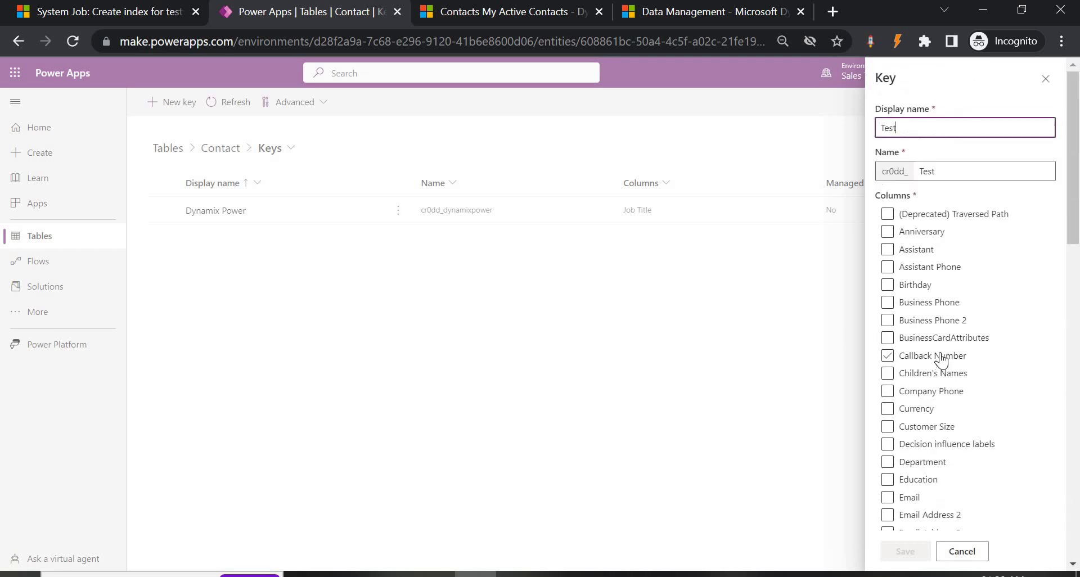
pyautogui.click(888, 300)
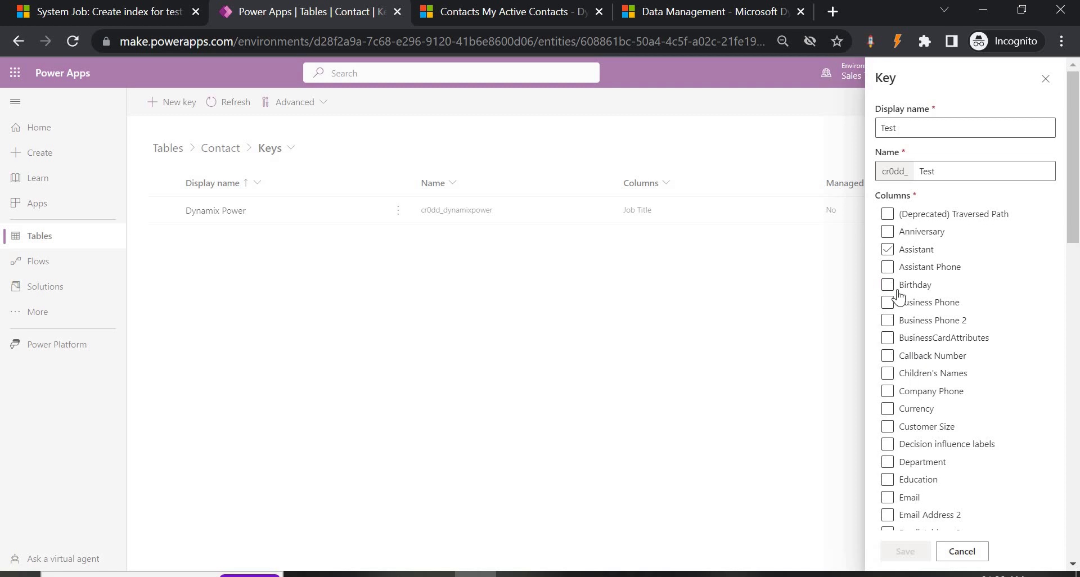
pyautogui.click(887, 356)
pyautogui.scroll(-2, 901, 421)
pyautogui.click(888, 415)
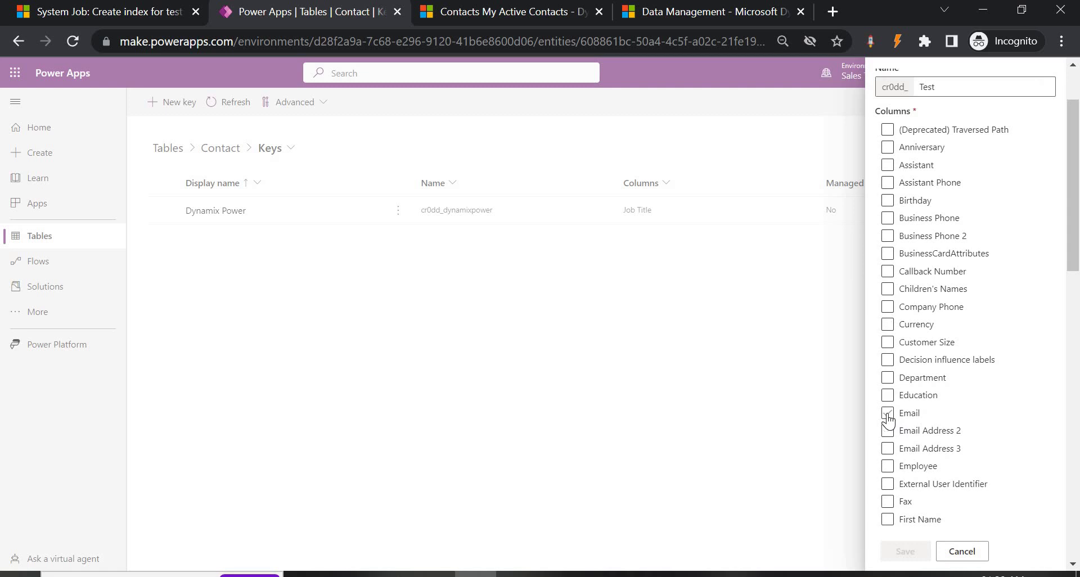
pyautogui.click(888, 415)
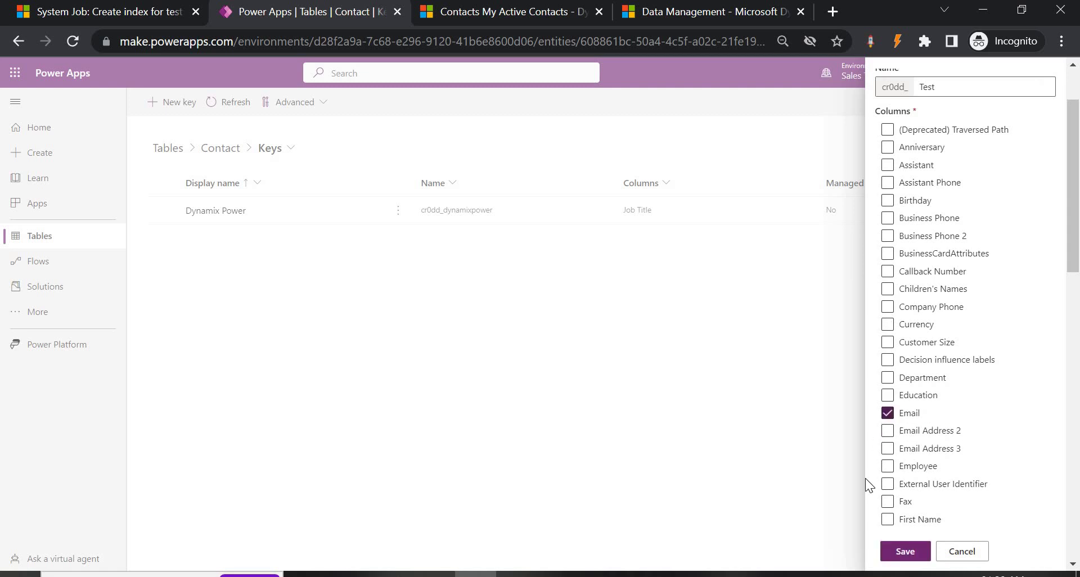
# Save the Test key and publish the Contact table.
pyautogui.click(906, 553)
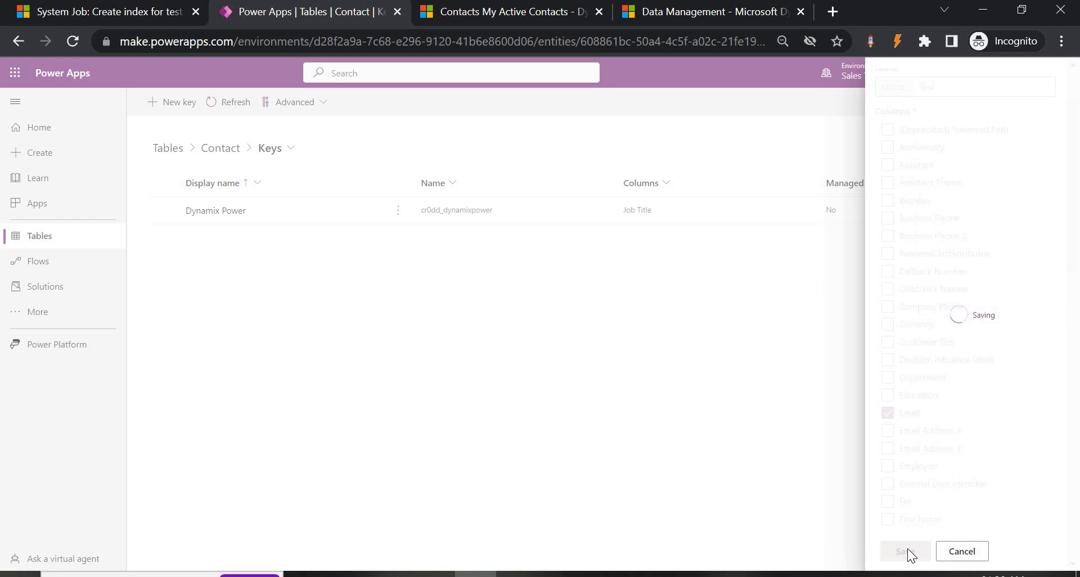
pyautogui.click(302, 110)
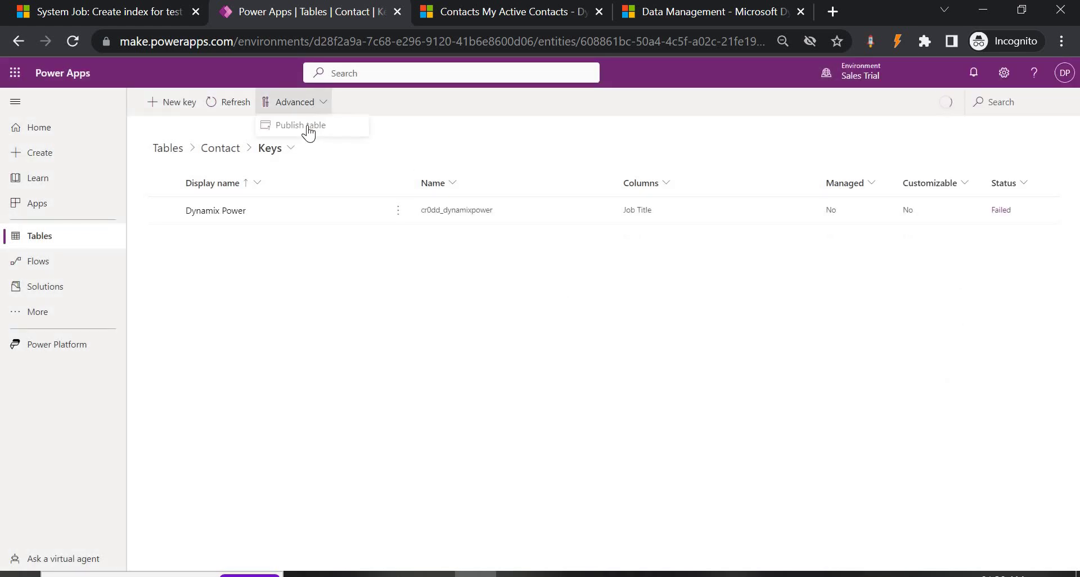
pyautogui.click(298, 125)
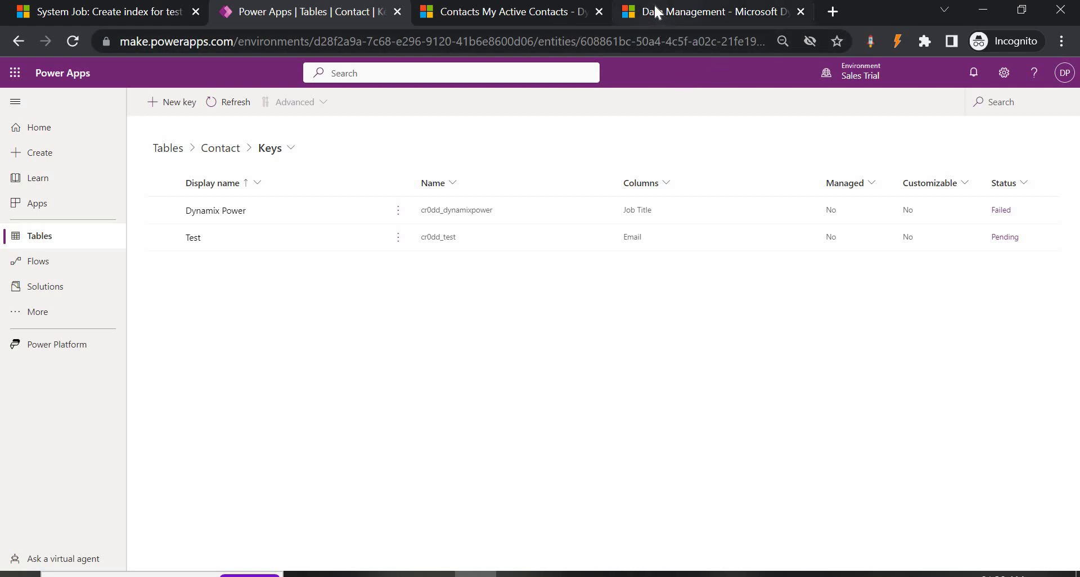
pyautogui.click(524, 14)
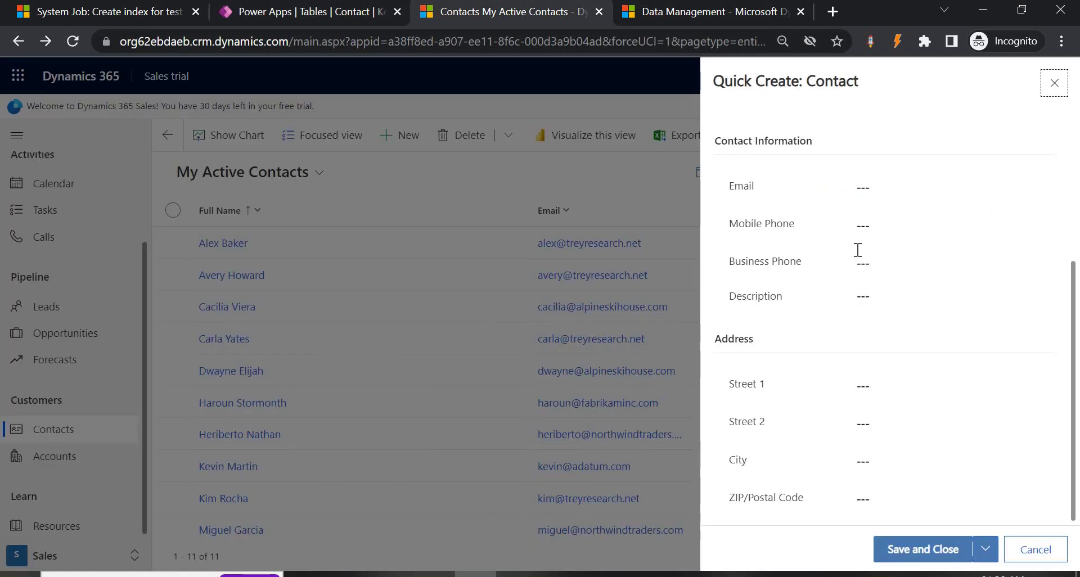
pyautogui.click(1051, 90)
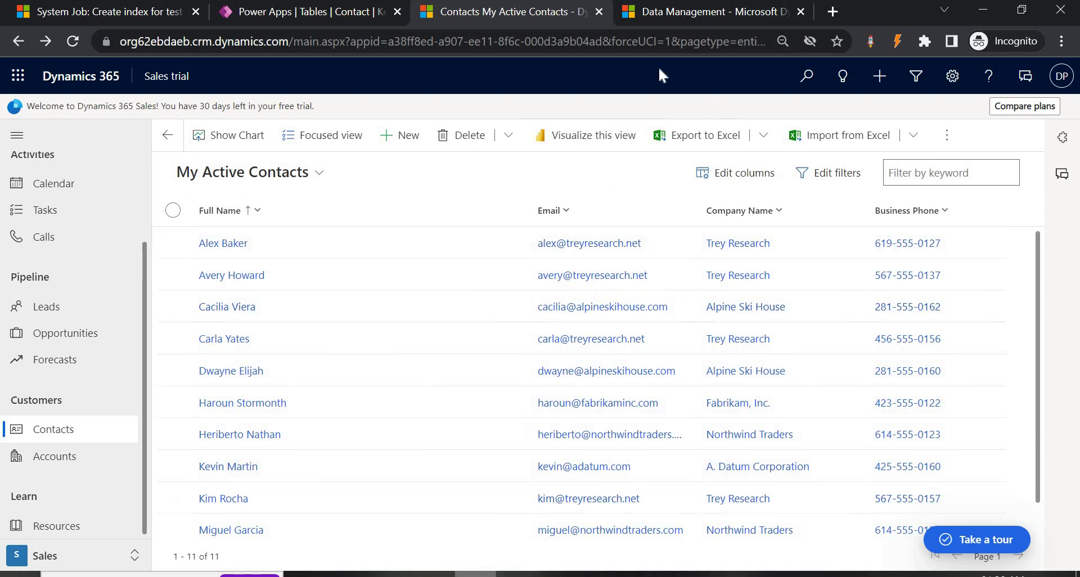
pyautogui.click(662, 12)
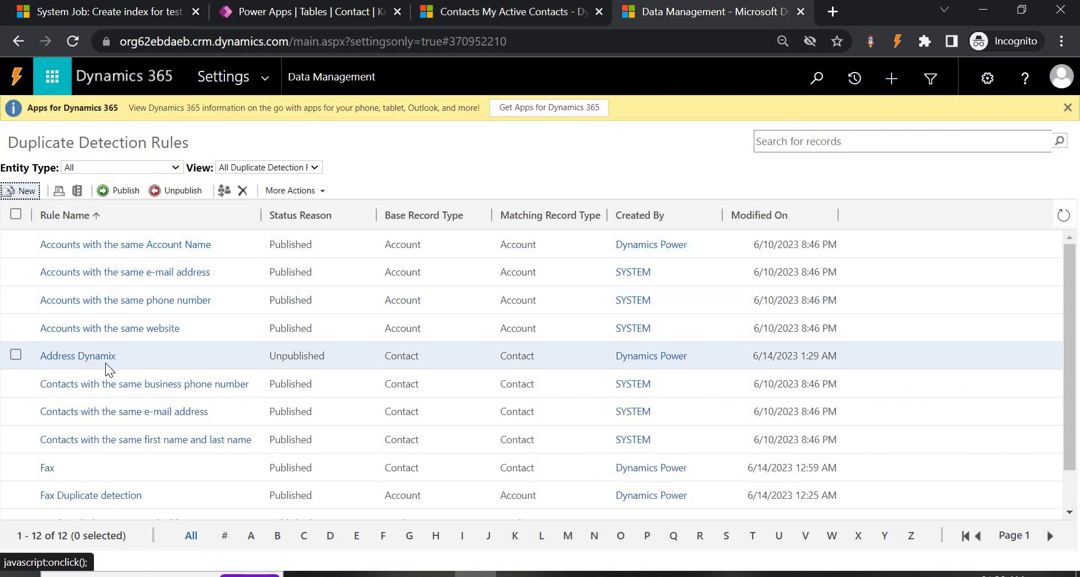
pyautogui.click(520, 11)
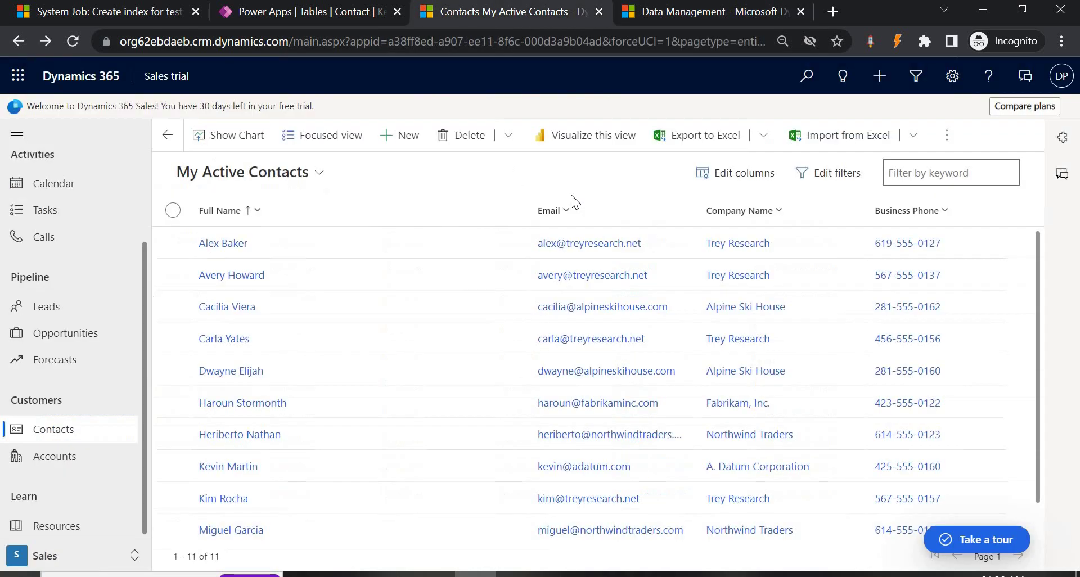
pyautogui.click(218, 241)
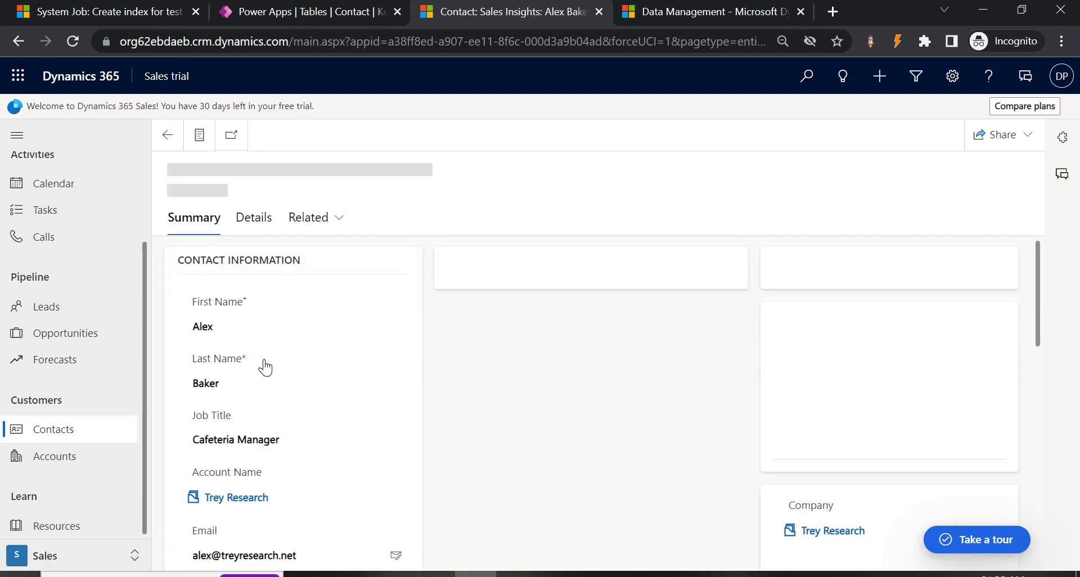
pyautogui.scroll(-8, 264, 366)
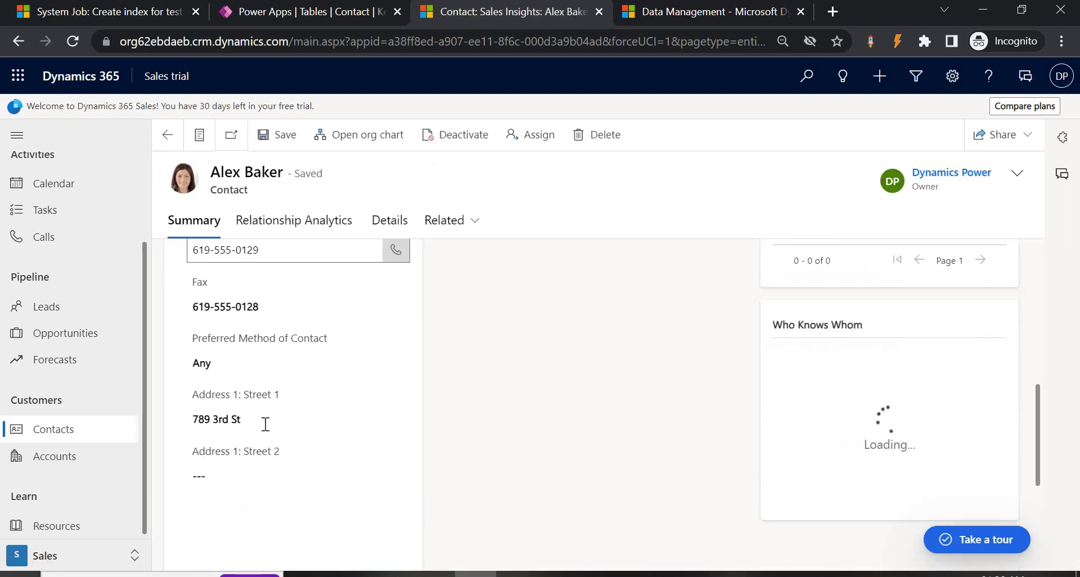
pyautogui.click(265, 424)
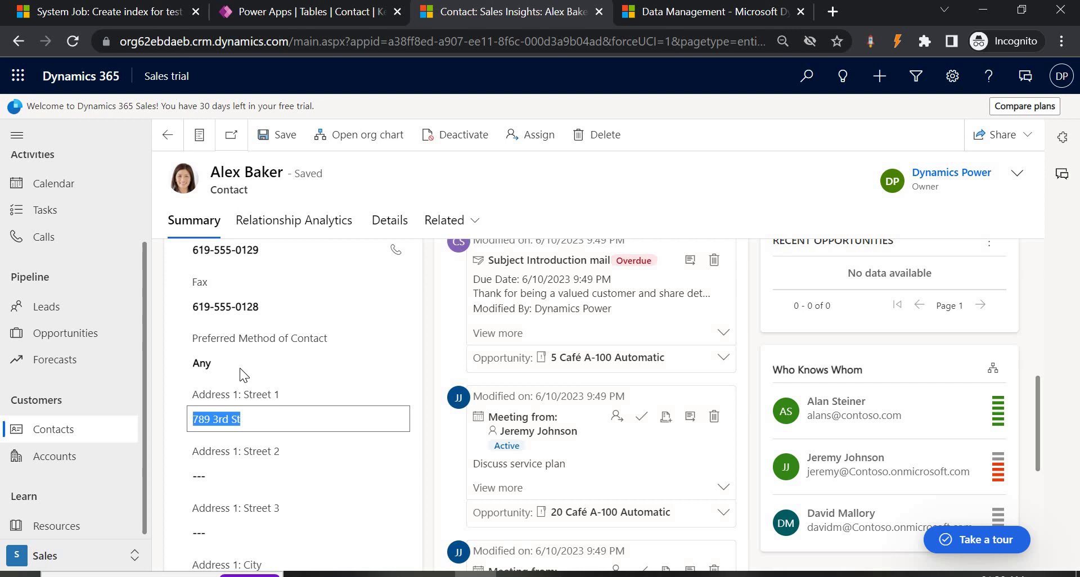
pyautogui.click(174, 126)
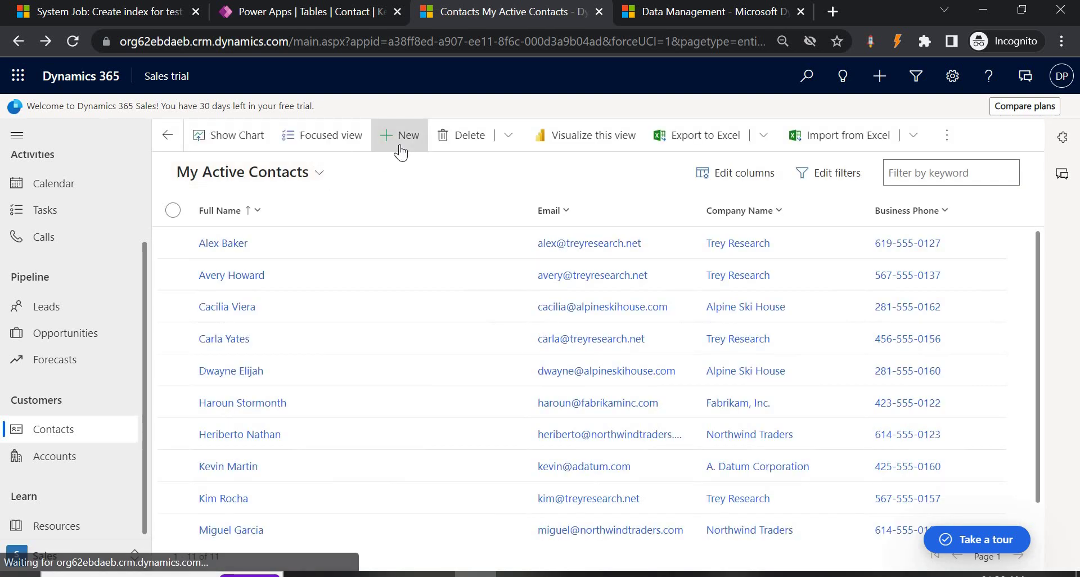
pyautogui.click(399, 138)
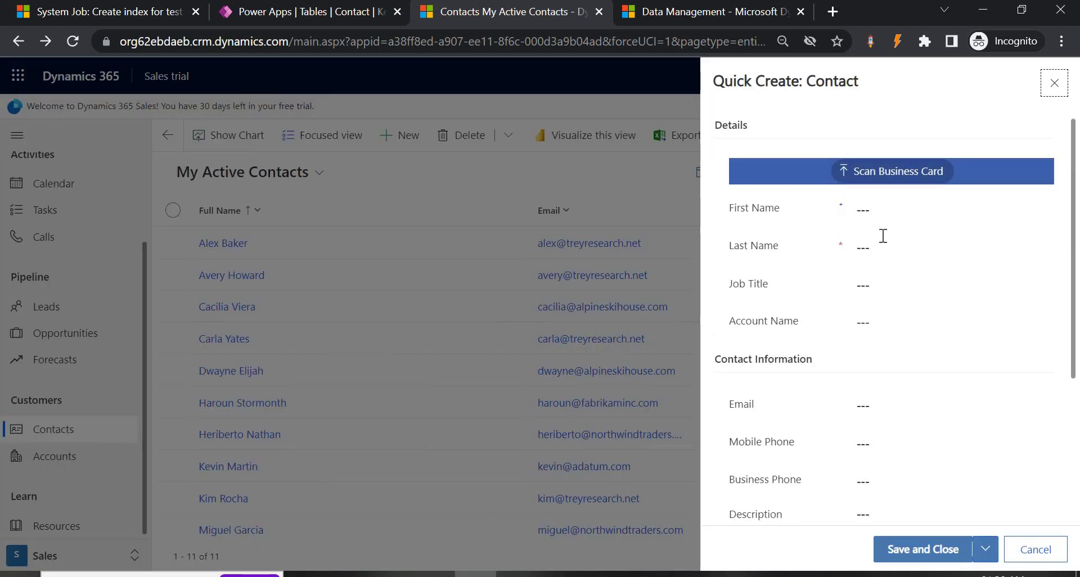
# Quick-create a contact named Test with Street 1 set to 789 3rd St and save it.
pyautogui.click(894, 213)
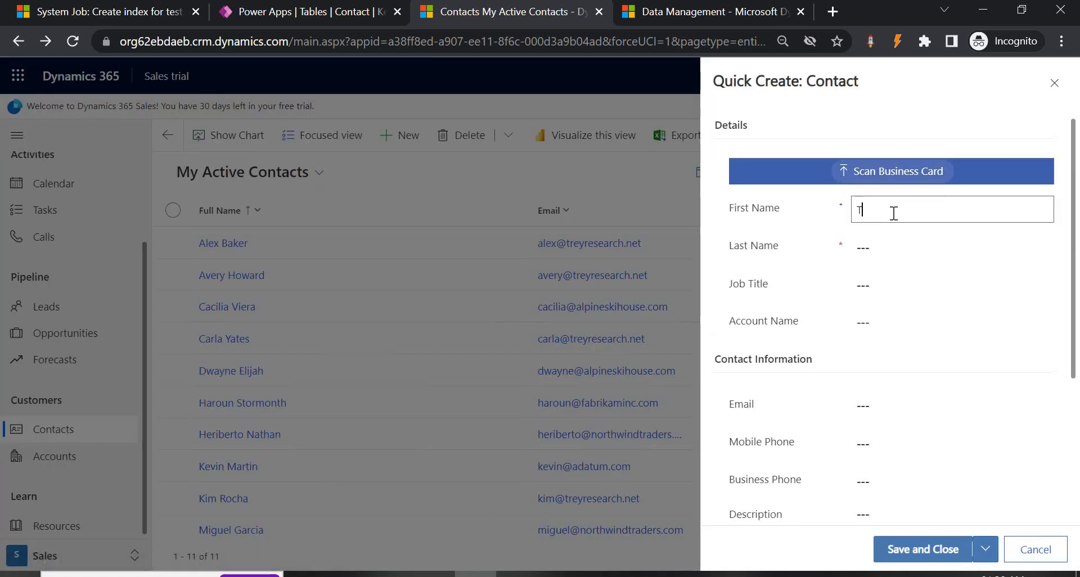
pyautogui.click(888, 246)
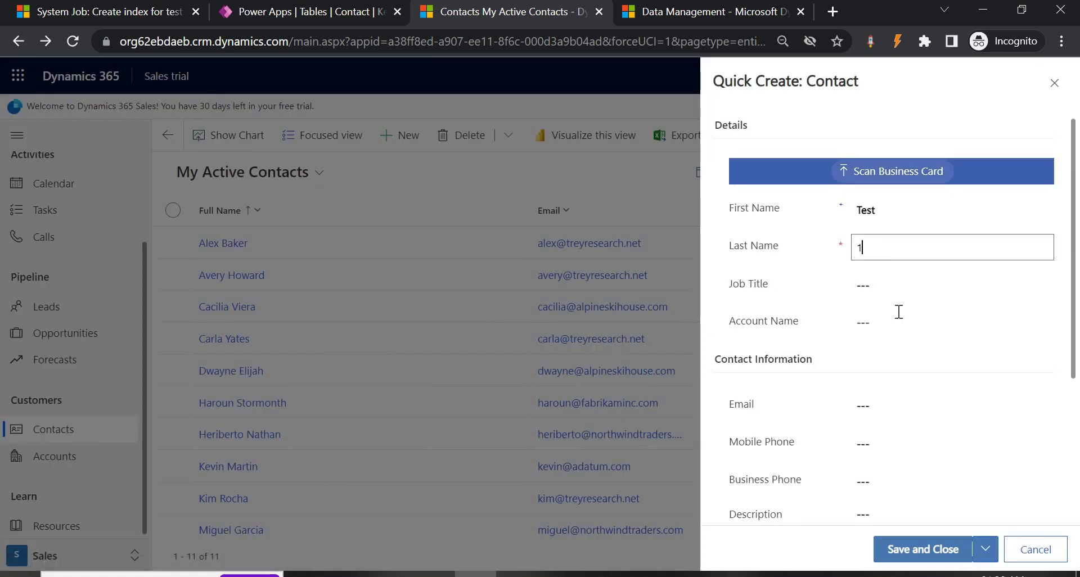
pyautogui.scroll(-4, 897, 311)
pyautogui.click(903, 386)
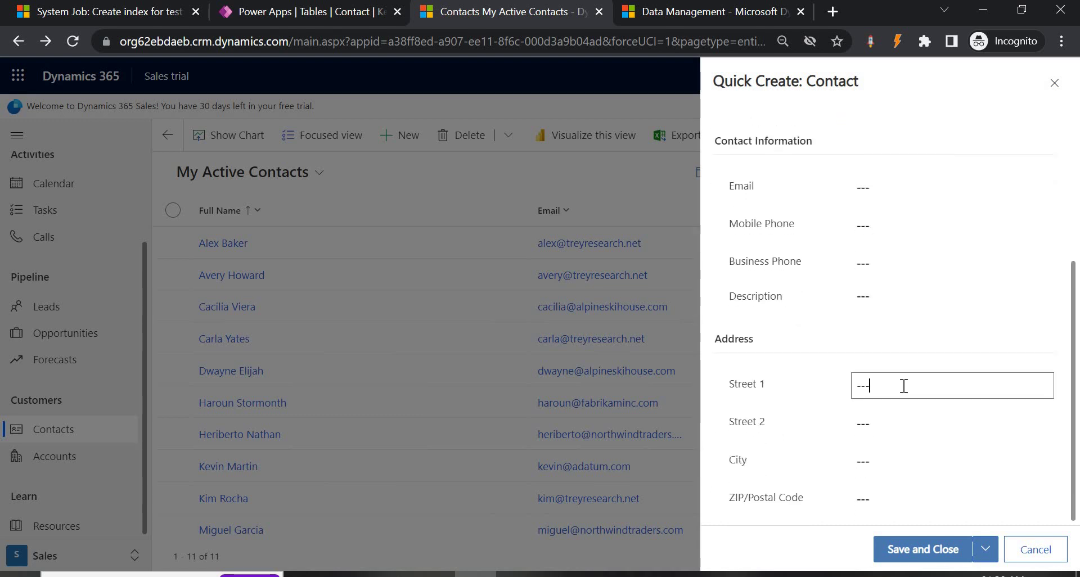
pyautogui.write('789 3rd St')
pyautogui.click(923, 549)
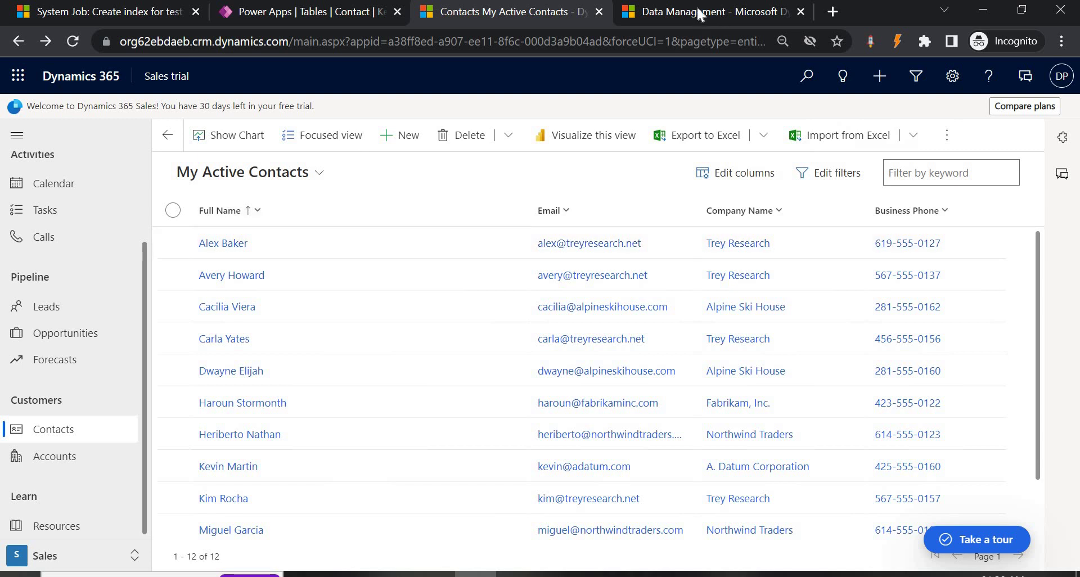
# Publish the Address Dynamix duplicate detection rule, confirm it, and close its window.
pyautogui.hotkey('ctrl', 'Tab')
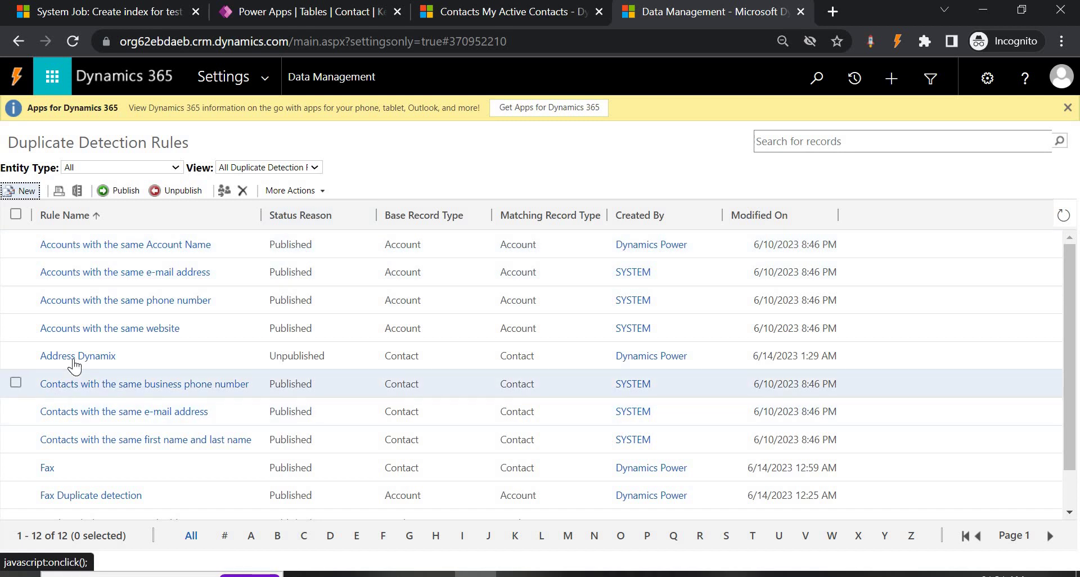
pyautogui.click(75, 356)
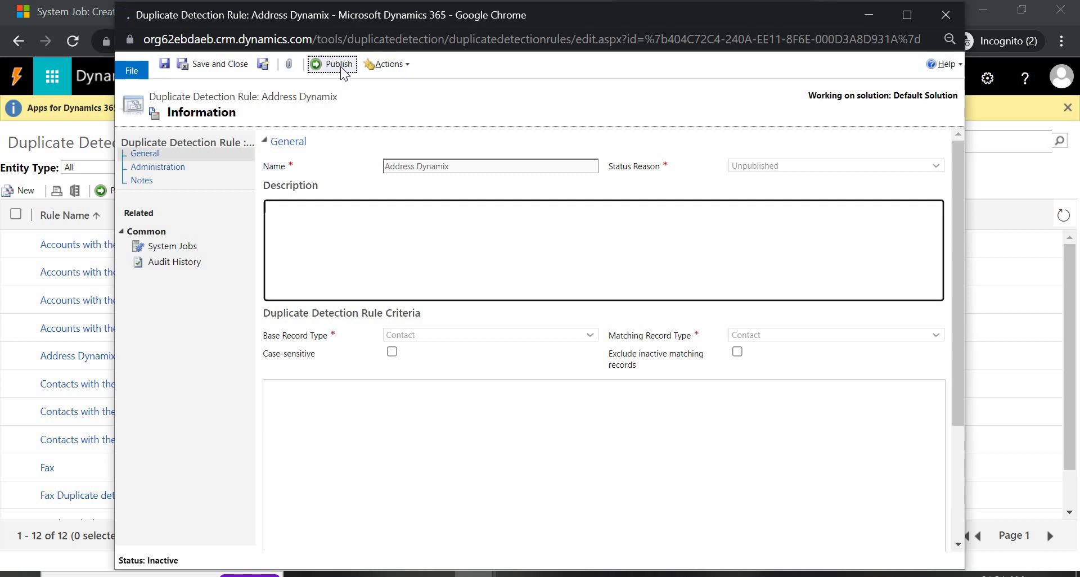
pyautogui.click(340, 65)
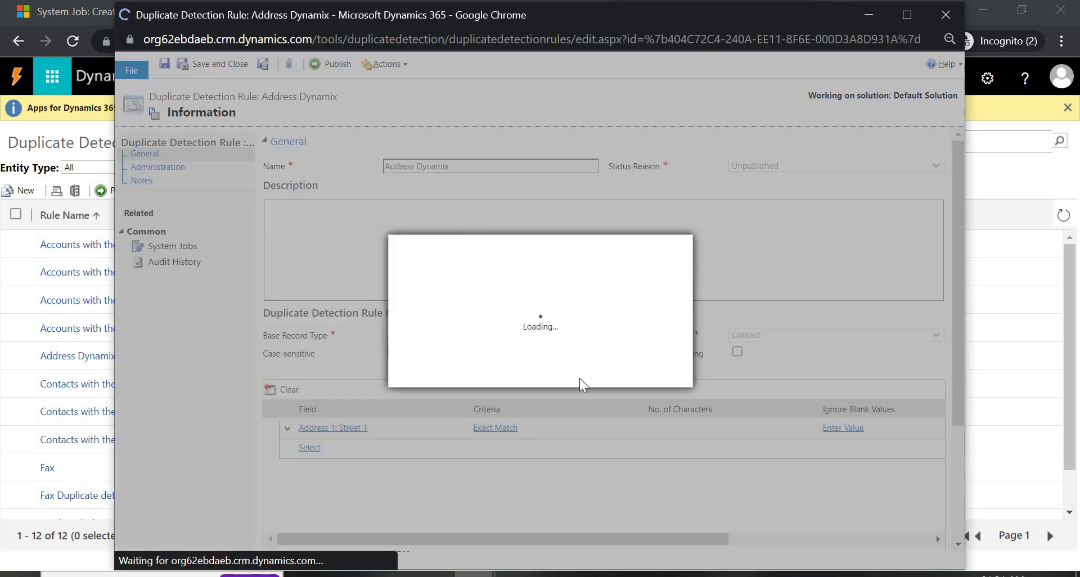
pyautogui.click(572, 371)
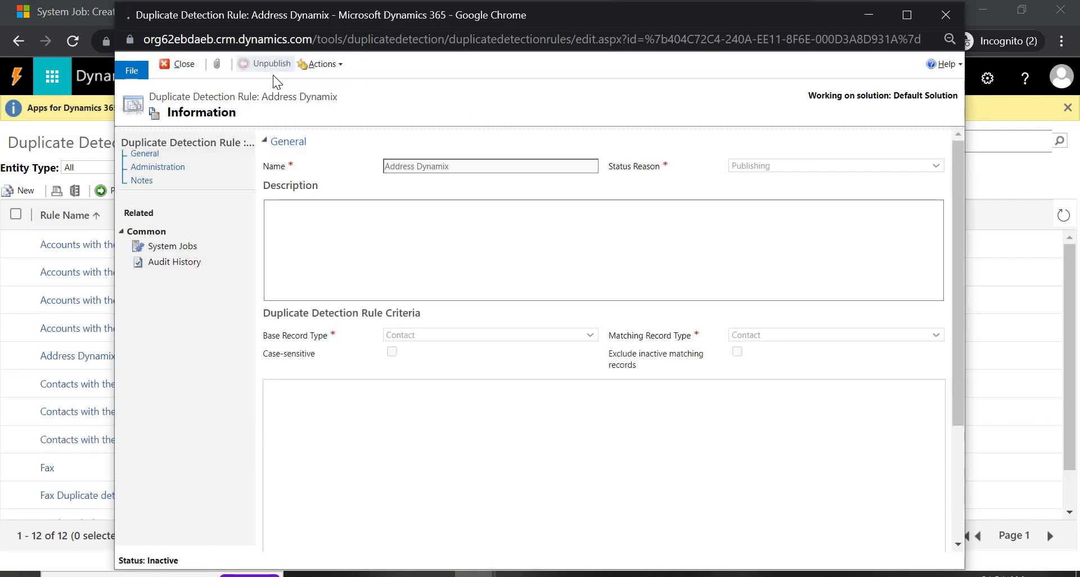
pyautogui.click(181, 64)
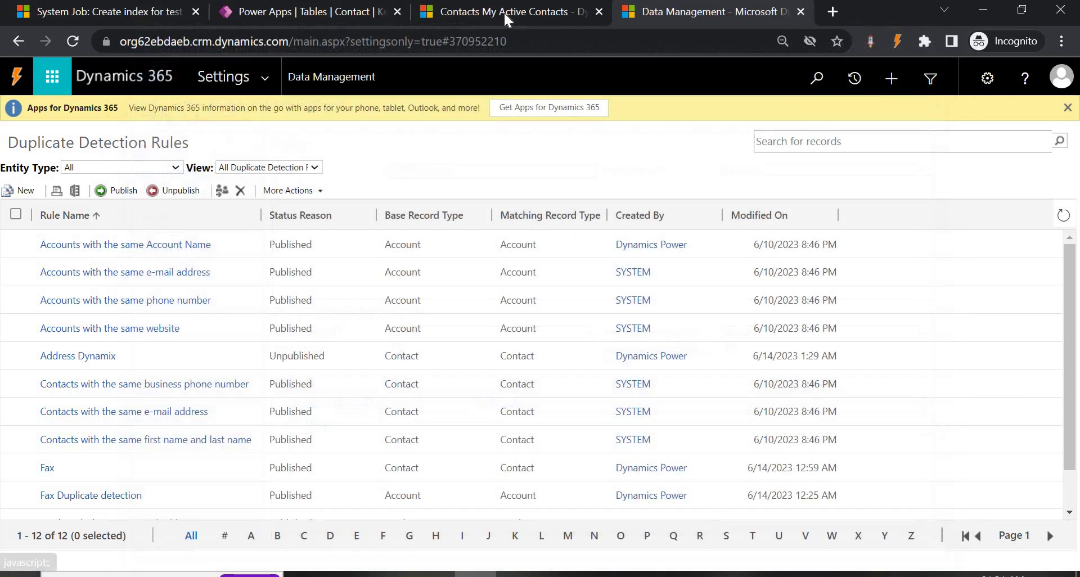
# Save a new contact with placeholder first and last names and Street 1 set to 789 3rd St.
pyautogui.click(504, 13)
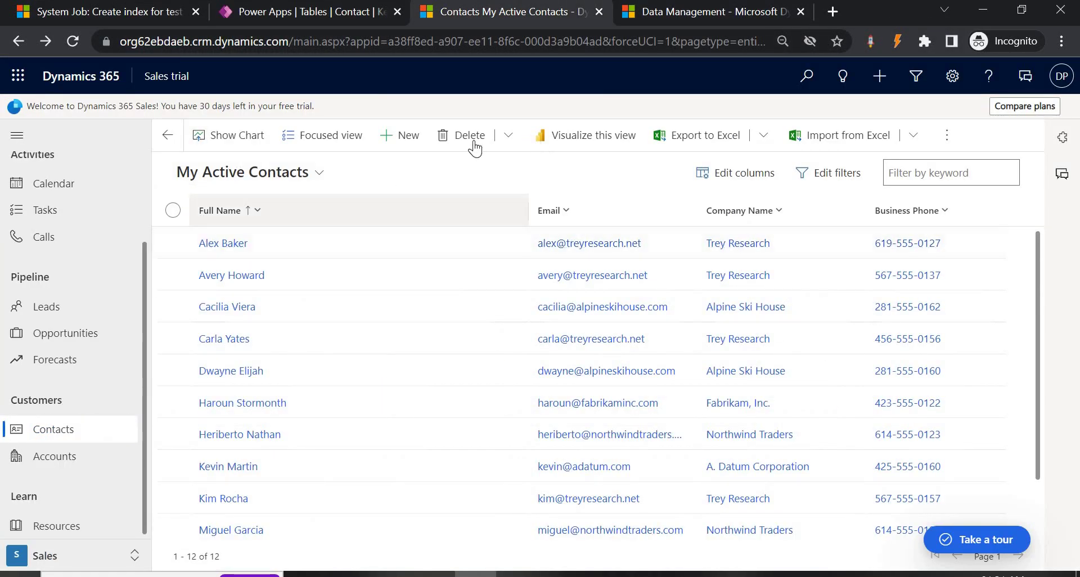
pyautogui.click(401, 135)
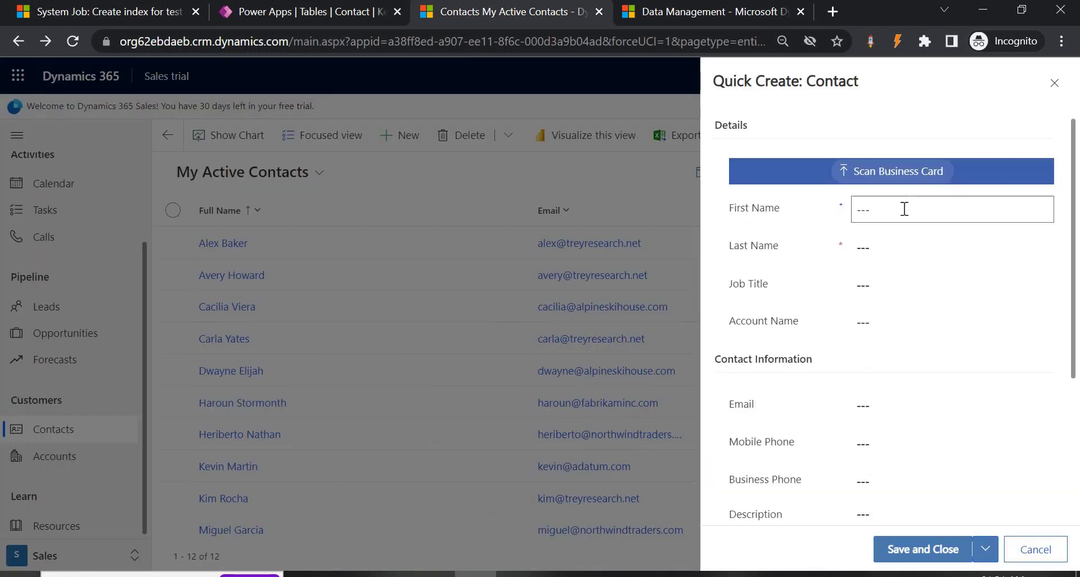
pyautogui.click(886, 216)
pyautogui.write('qdqwd')
pyautogui.press('Tab')
pyautogui.write('qwdqwd')
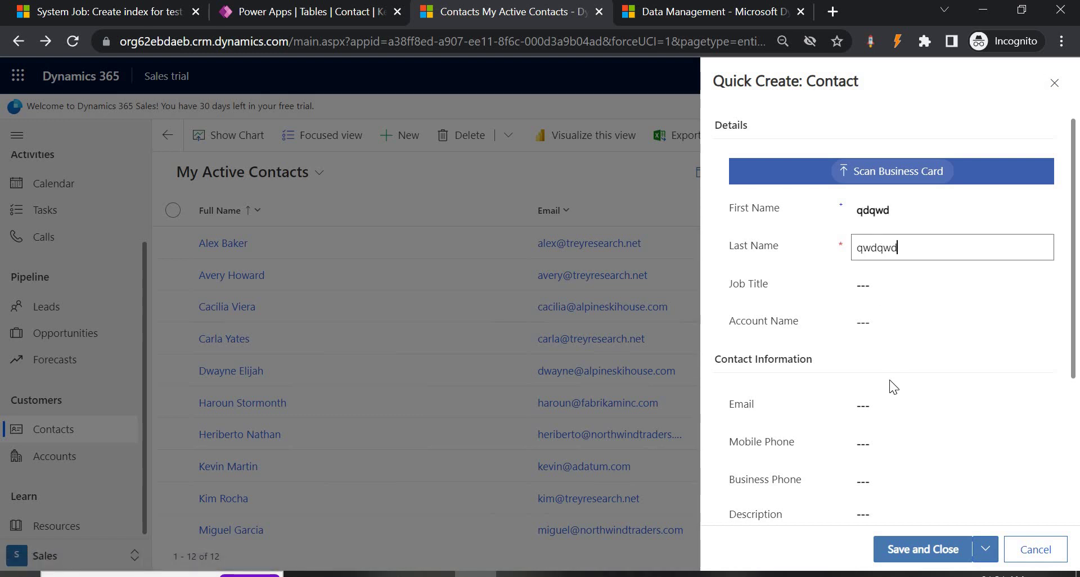
pyautogui.scroll(-4, 900, 383)
pyautogui.write('789 3rd St')
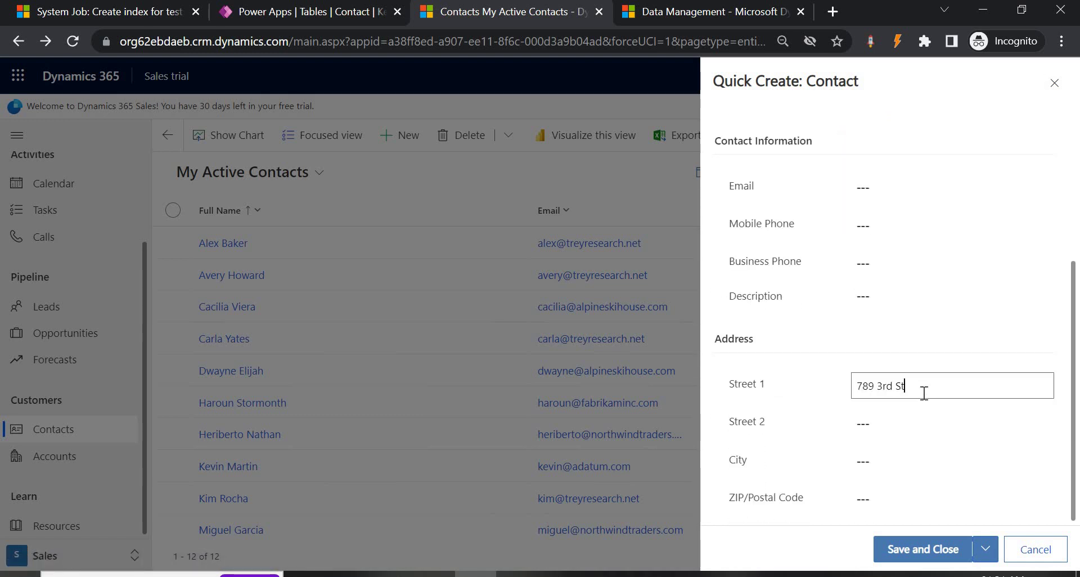
pyautogui.click(919, 550)
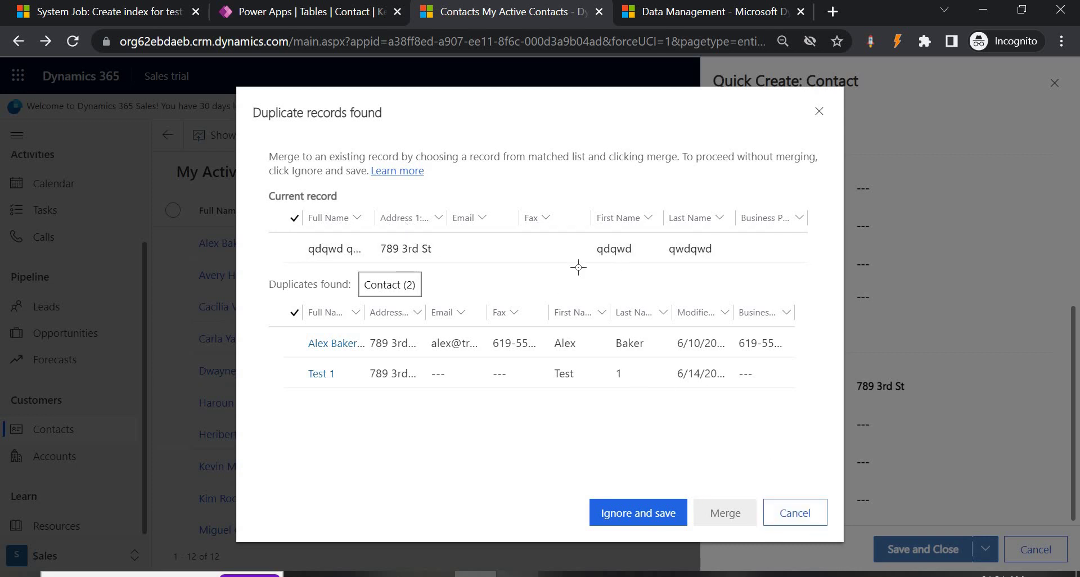
# Compare with the case screenshot, cancel the duplicate warning, then view the Contact keys list.
pyautogui.hotkey('alt', 'Tab')
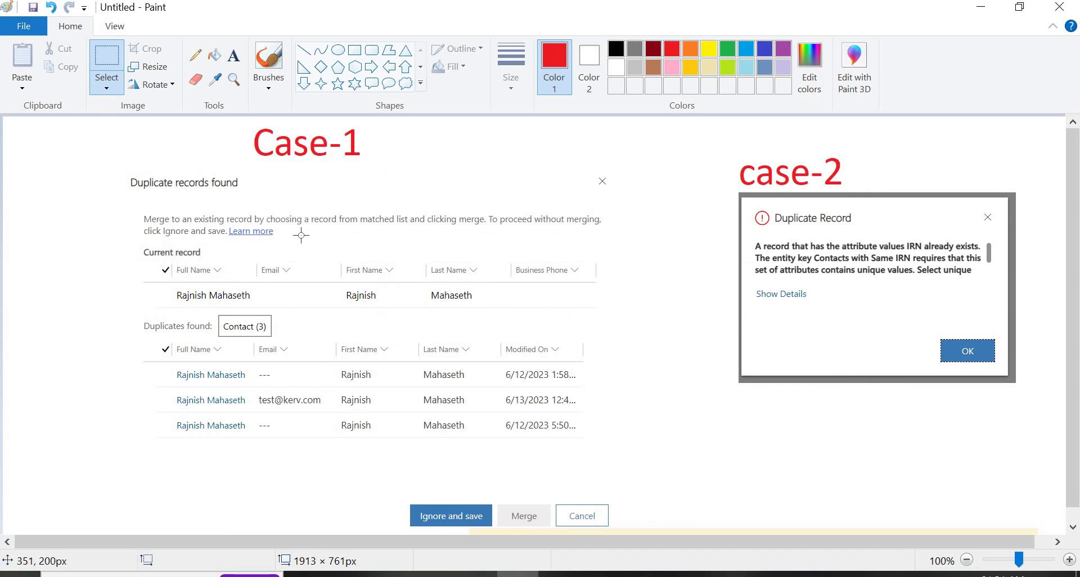
pyautogui.click(476, 574)
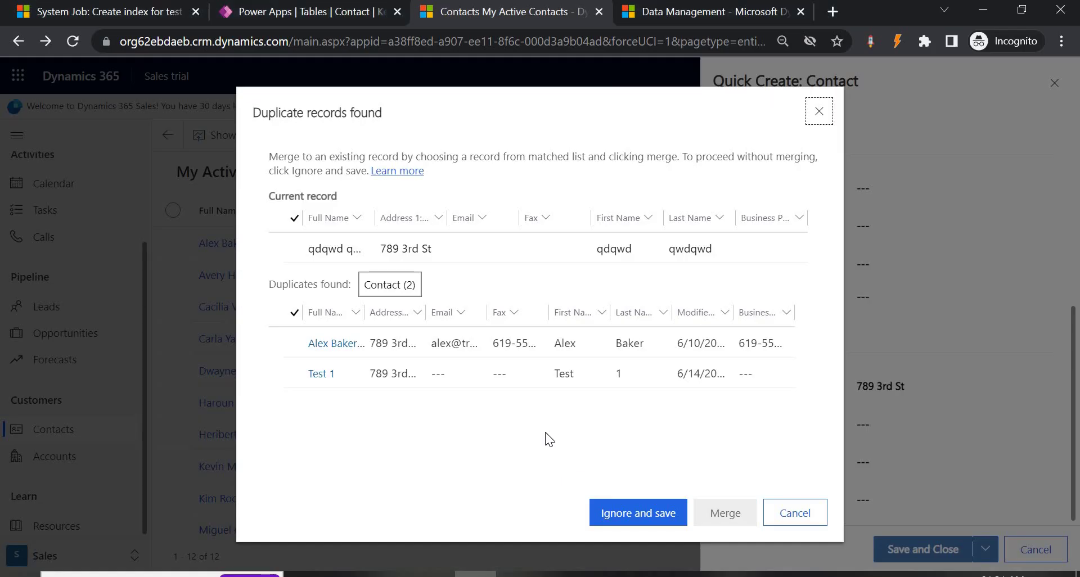
pyautogui.click(795, 513)
pyautogui.hotkey('alt', 'Tab')
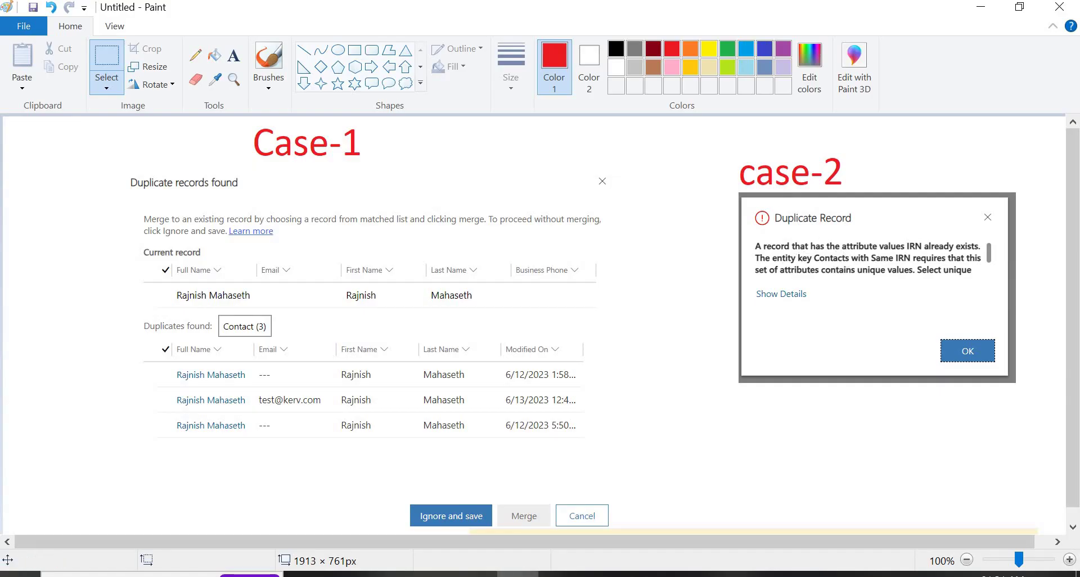
pyautogui.hotkey('alt', 'Tab')
pyautogui.click(302, 10)
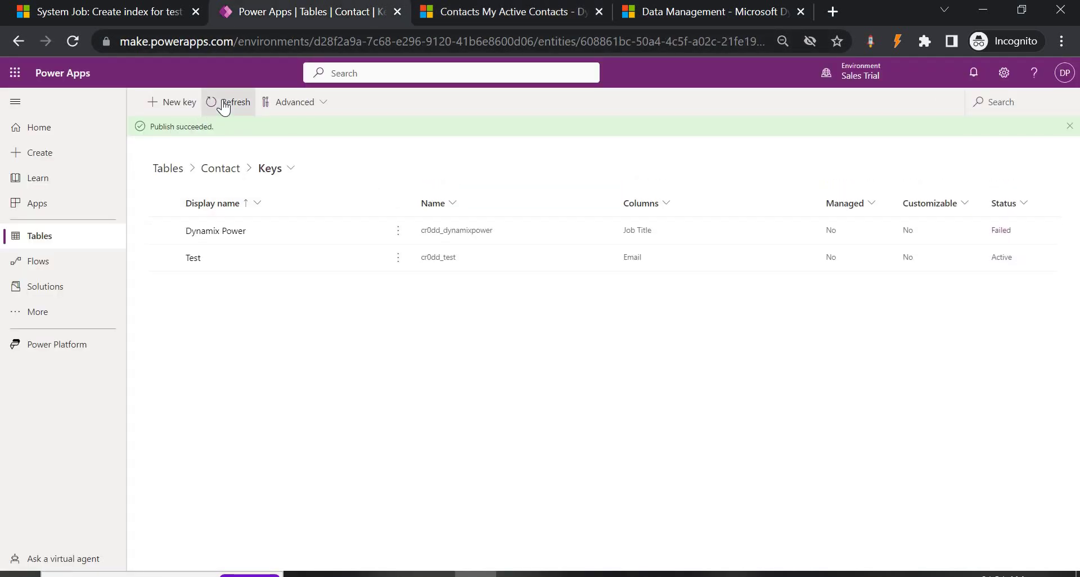
pyautogui.click(163, 258)
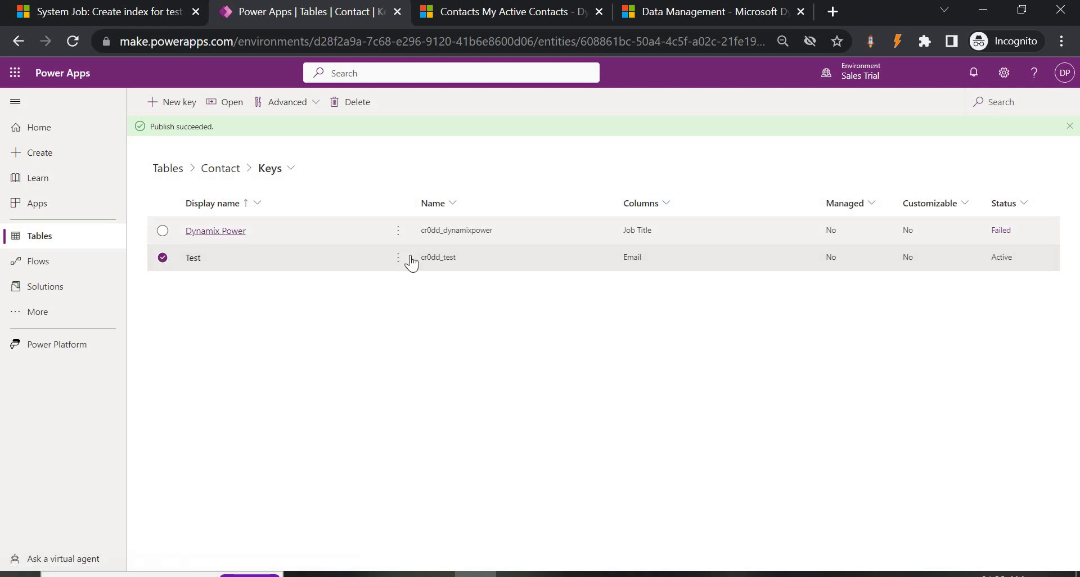
pyautogui.click(1001, 230)
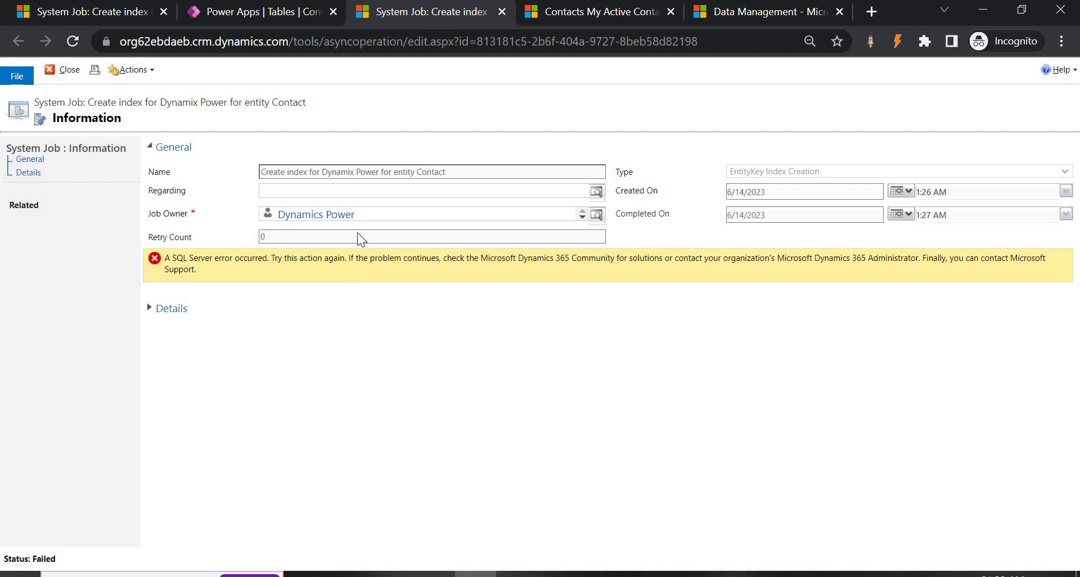
pyautogui.click(502, 11)
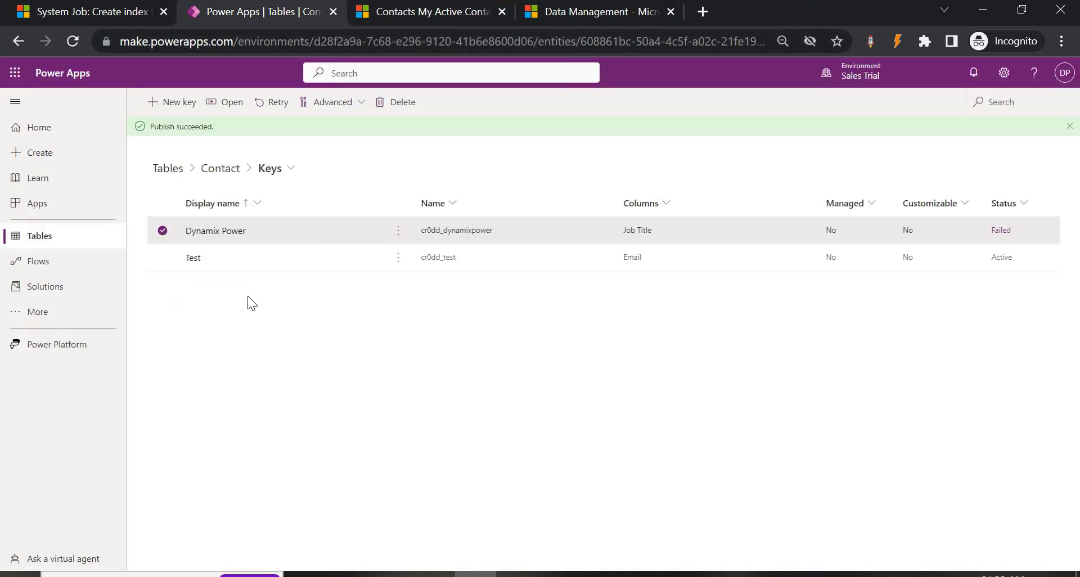
pyautogui.click(163, 258)
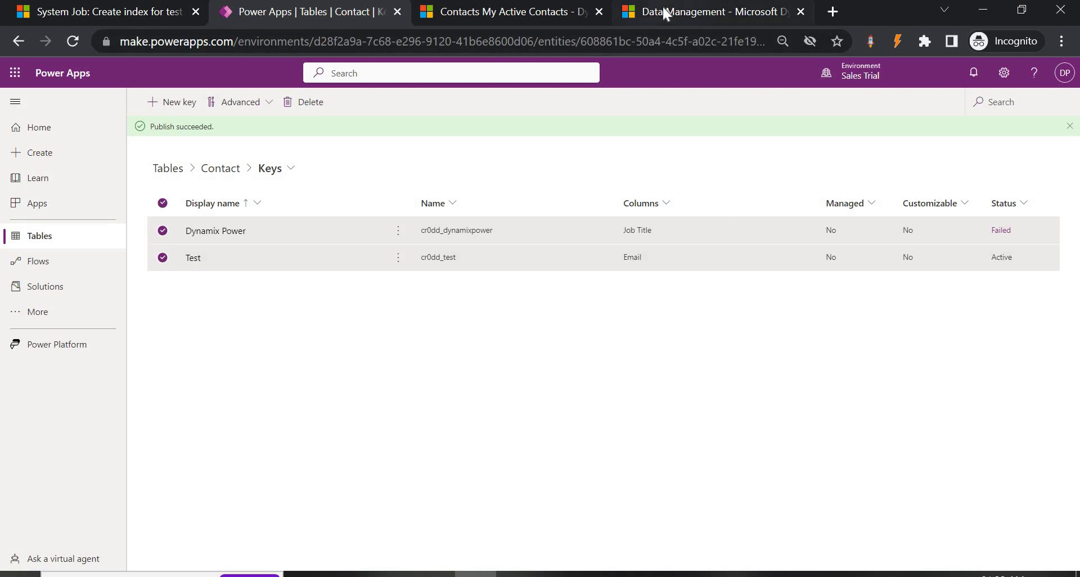
pyautogui.hotkey('ctrl', '4')
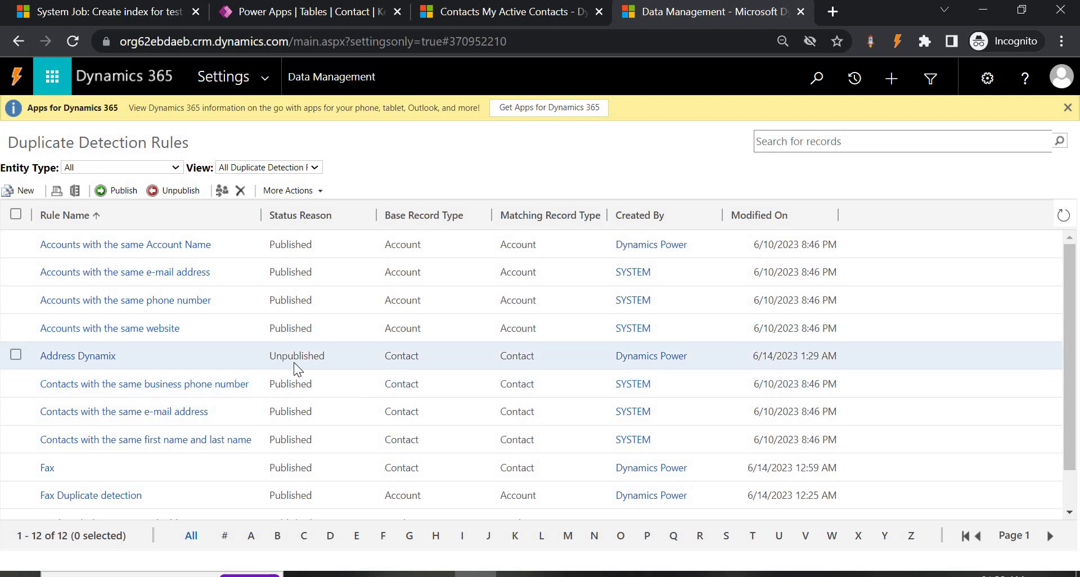
pyautogui.click(310, 12)
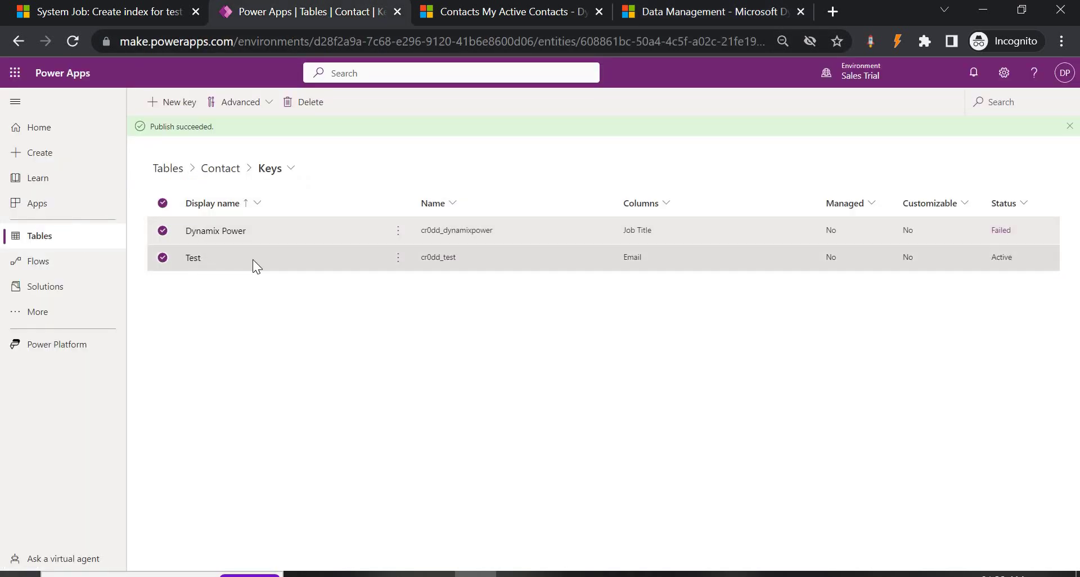
# Close the pending quick-create contact and discard its changes.
pyautogui.click(505, 12)
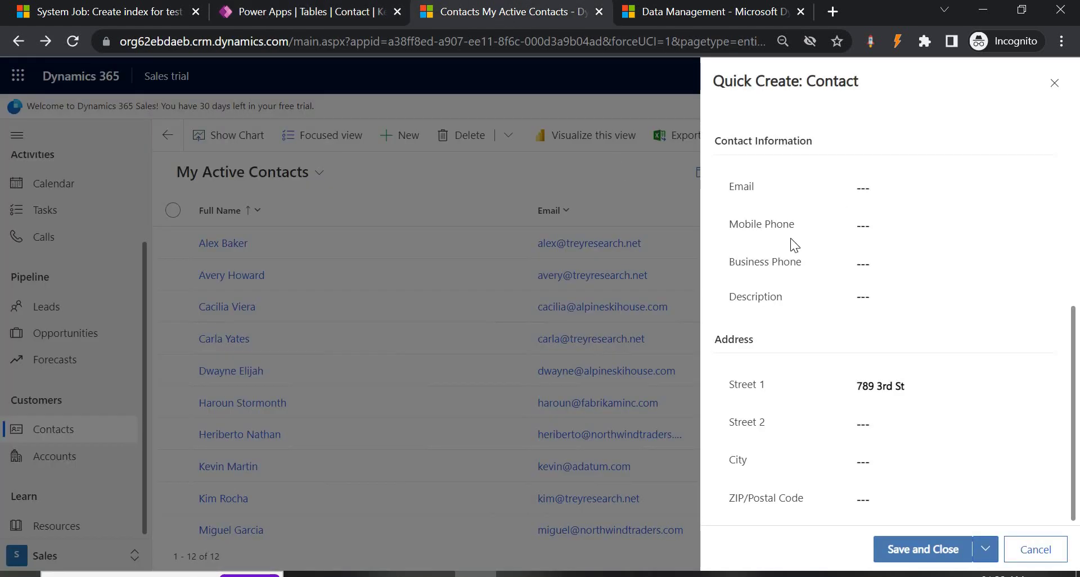
pyautogui.click(1054, 83)
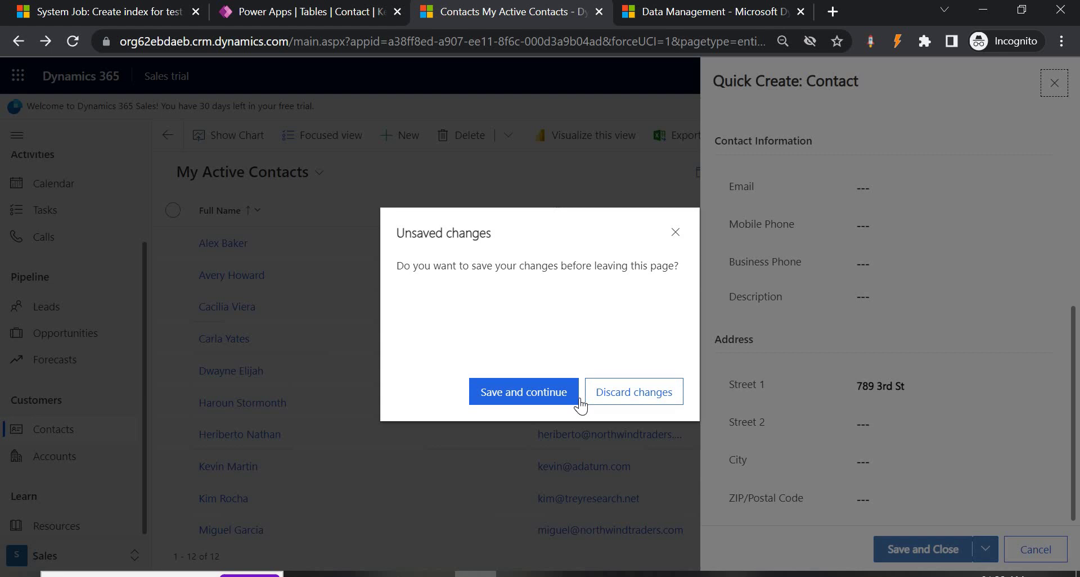
pyautogui.click(641, 391)
# Check the first existing contact's email, then return to My Active Contacts.
pyautogui.click(234, 243)
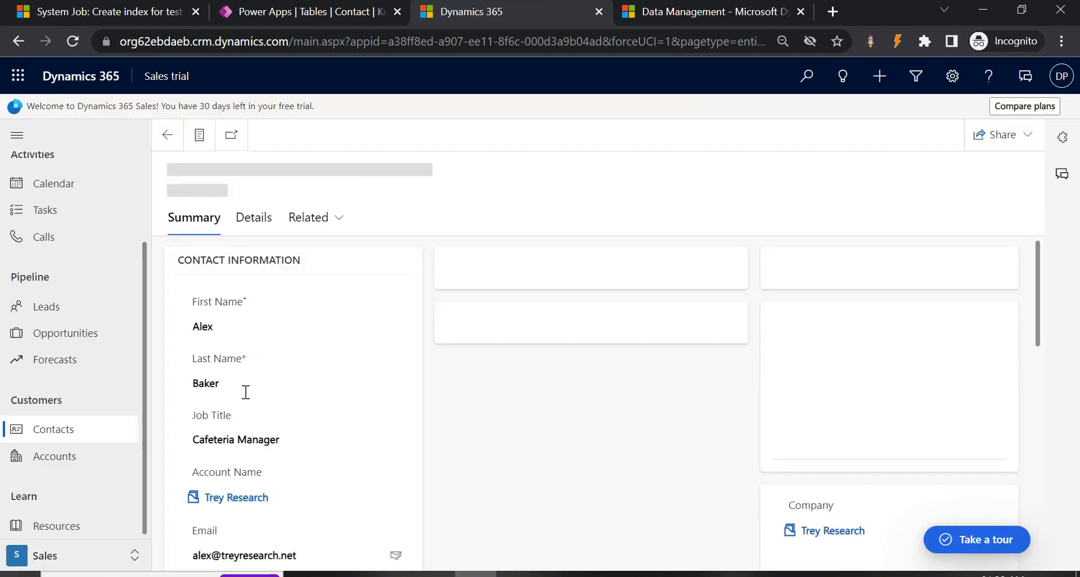
pyautogui.scroll(-3, 249, 396)
pyautogui.click(251, 392)
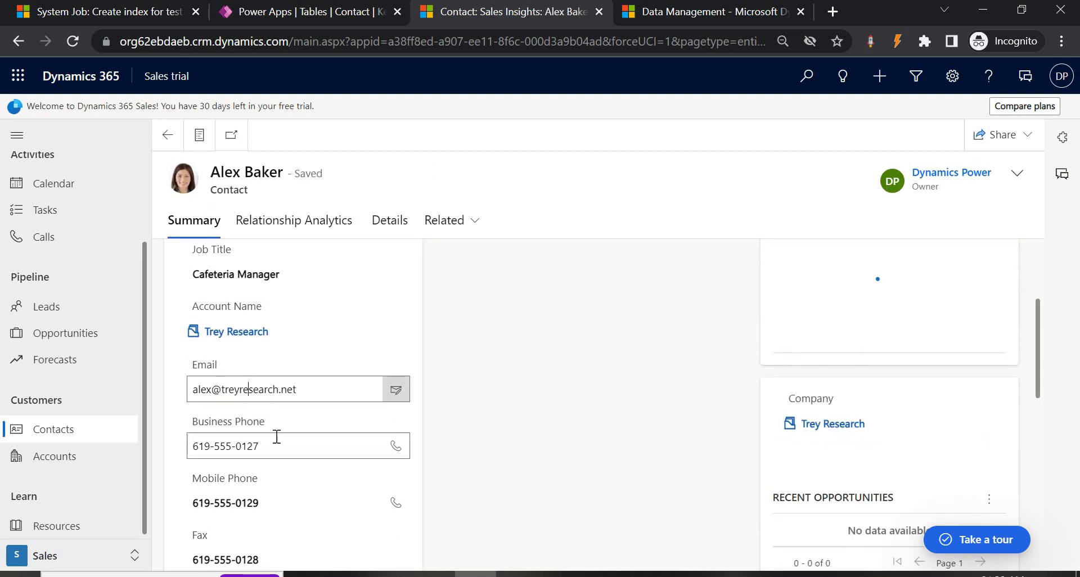
pyautogui.click(167, 139)
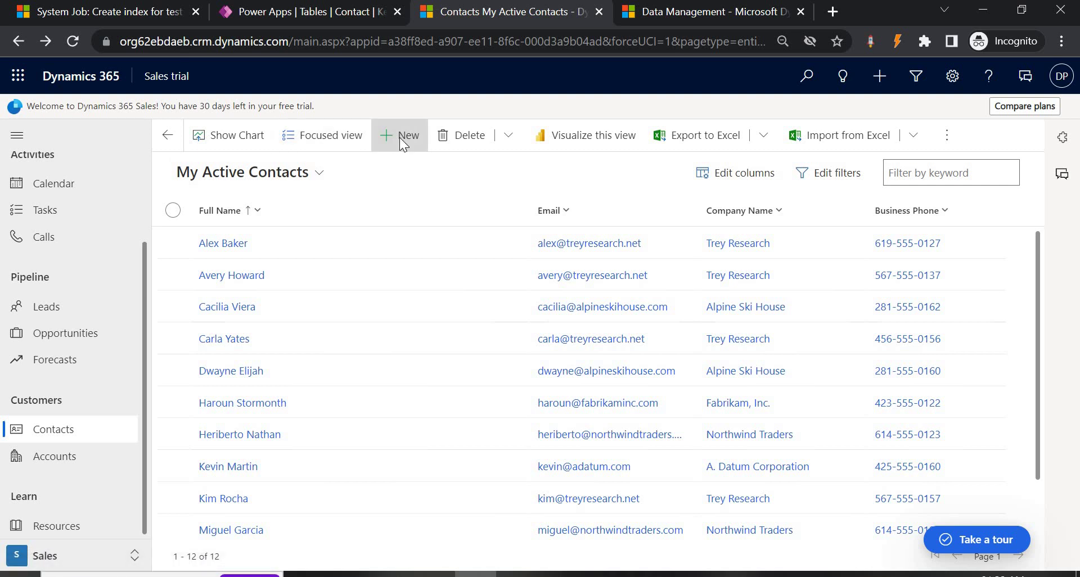
# Start a new contact with a draft name and paste the existing contact's email.
pyautogui.click(400, 140)
pyautogui.click(882, 213)
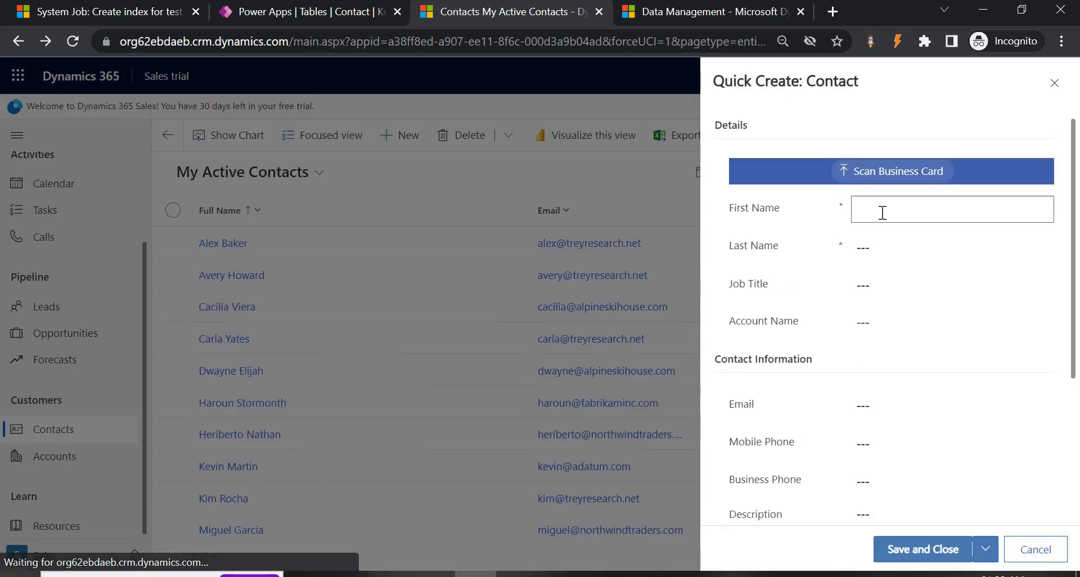
pyautogui.write('ghas')
pyautogui.press('BackSpace')
pyautogui.press('BackSpace')
pyautogui.press('BackSpace')
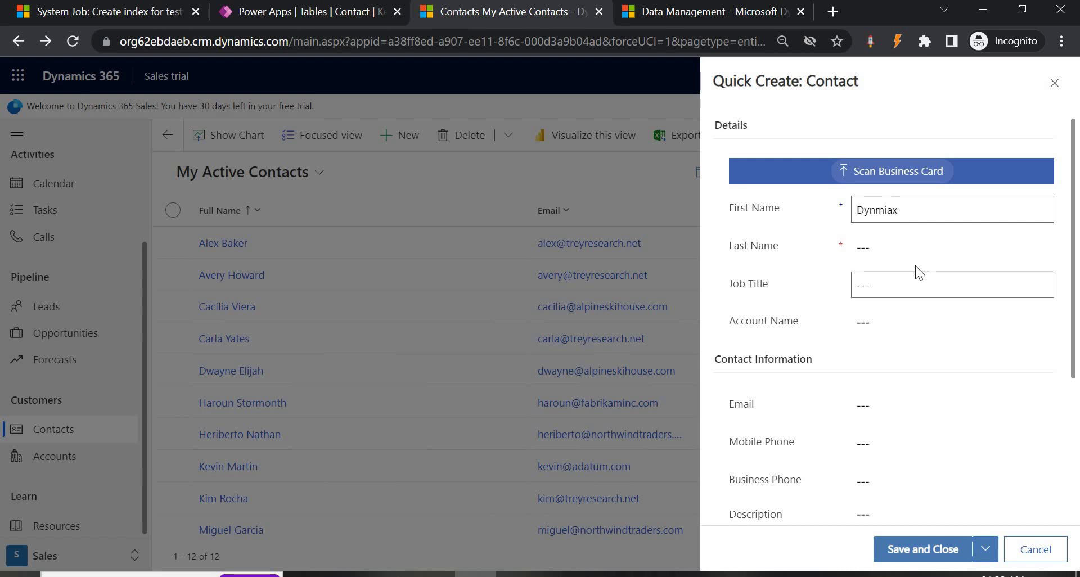
pyautogui.press('BackSpace')
pyautogui.press('BackSpace')
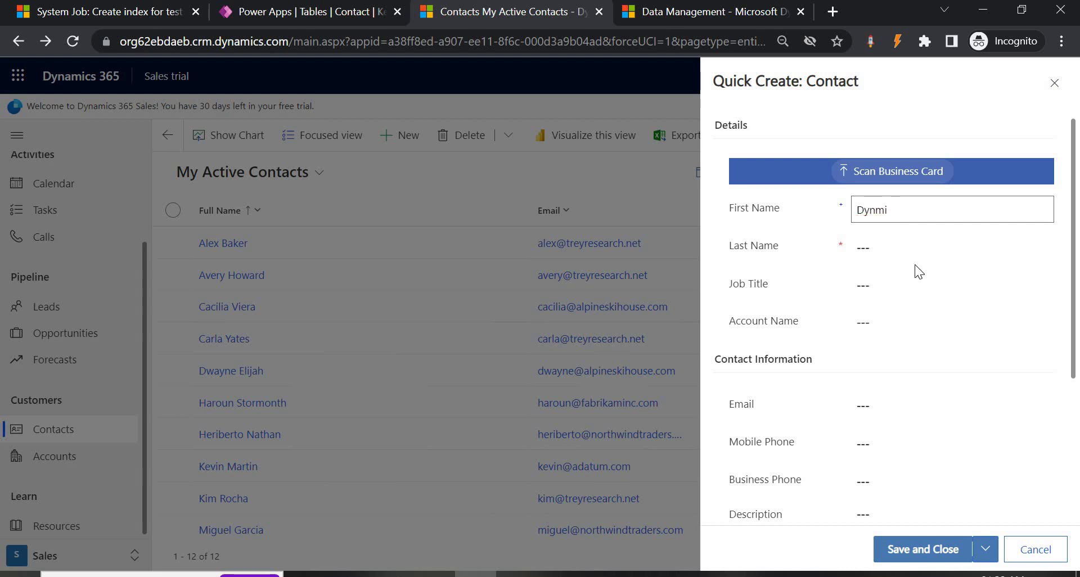
pyautogui.write('x')
pyautogui.click(912, 243)
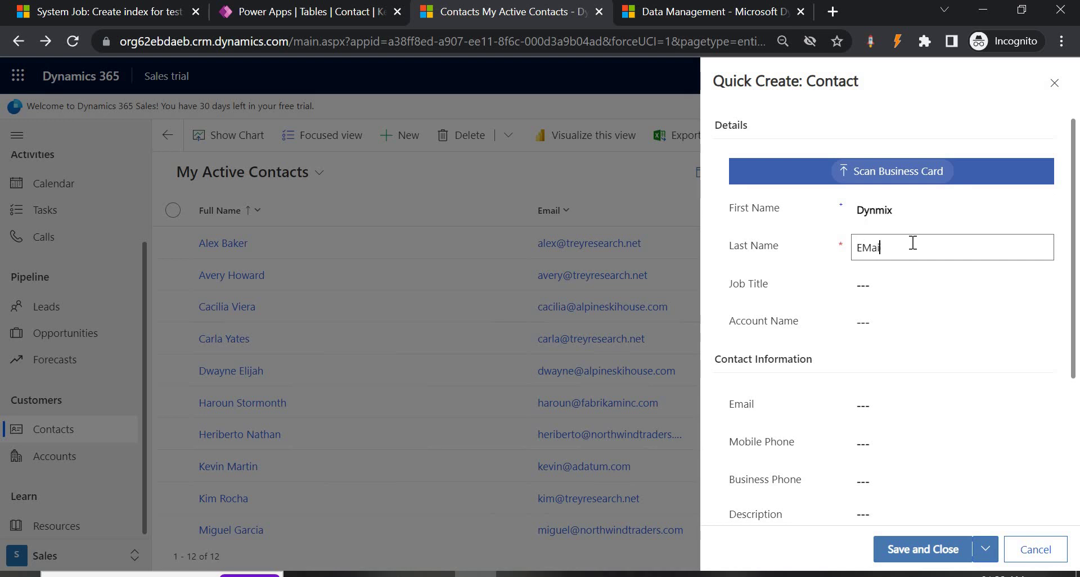
pyautogui.click(873, 329)
pyautogui.click(884, 325)
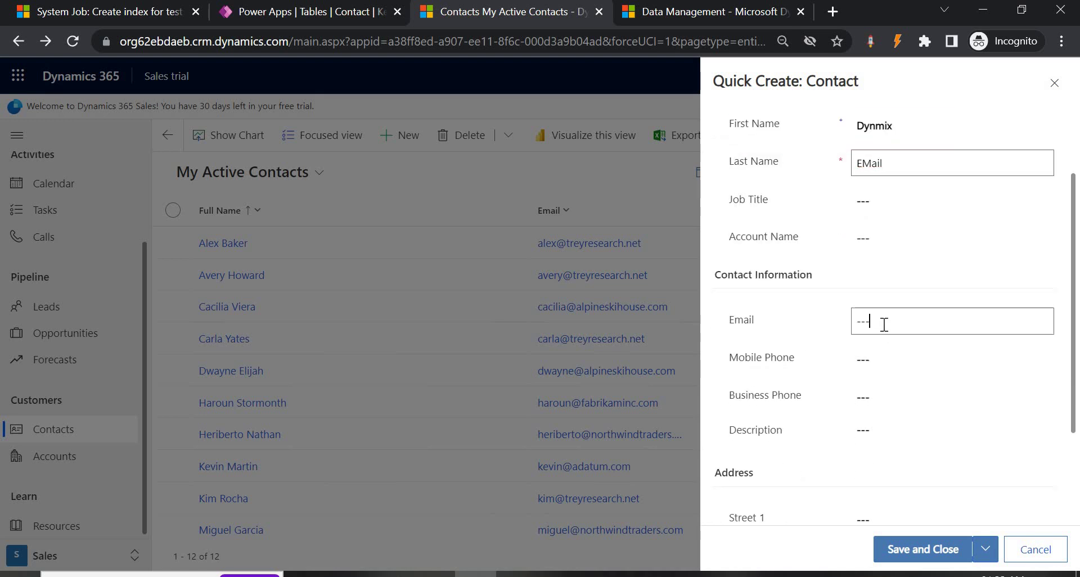
pyautogui.hotkey('ctrl', 'v')
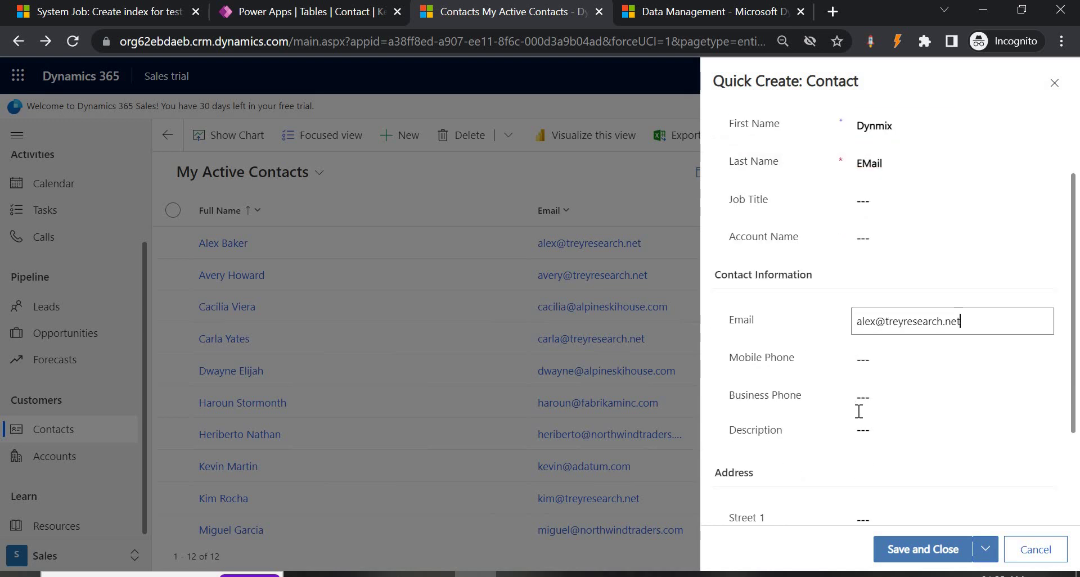
pyautogui.scroll(-2, 850, 394)
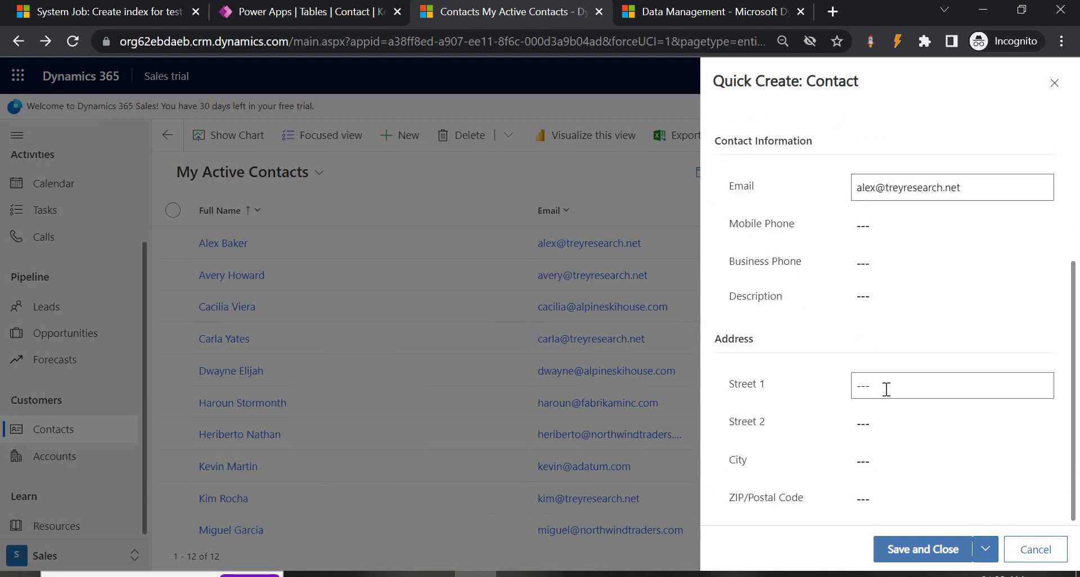
pyautogui.scroll(3, 886, 389)
pyautogui.scroll(1, 902, 212)
# Change the first and last name to match the existing contact and save.
pyautogui.click(837, 213)
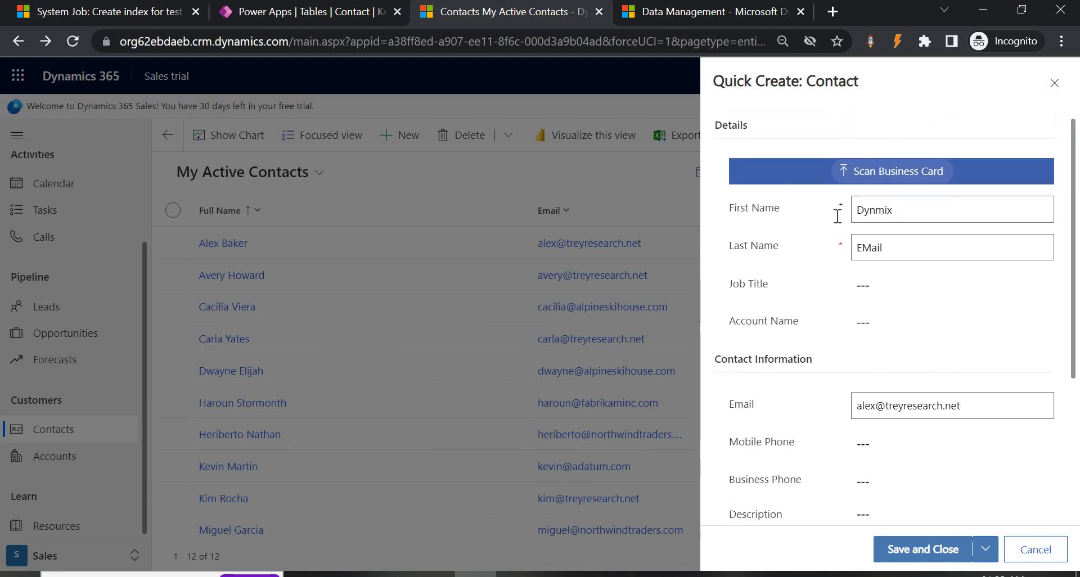
pyautogui.hotkey('ctrl', 'a')
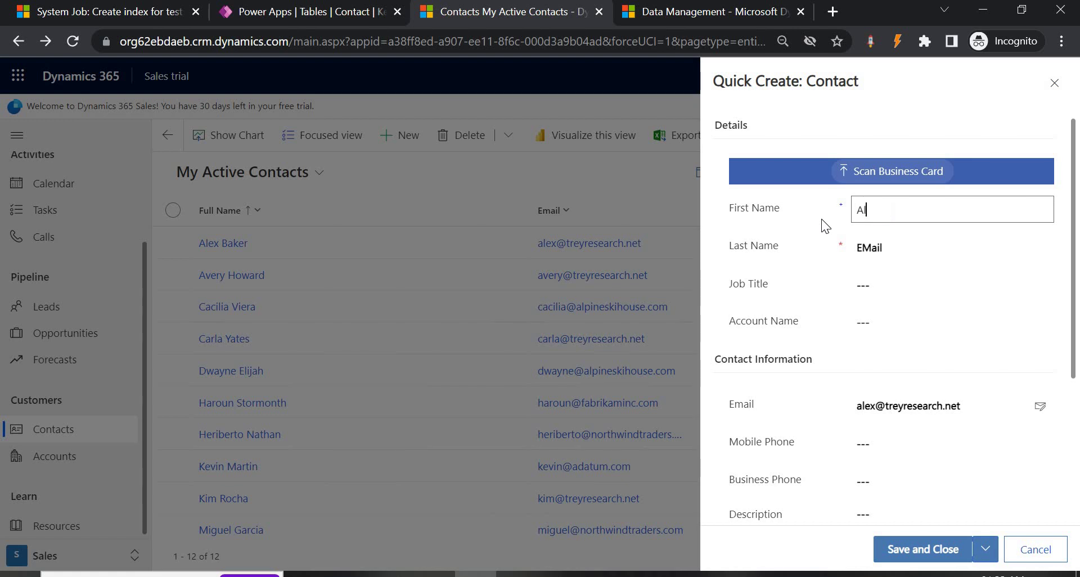
pyautogui.click(883, 245)
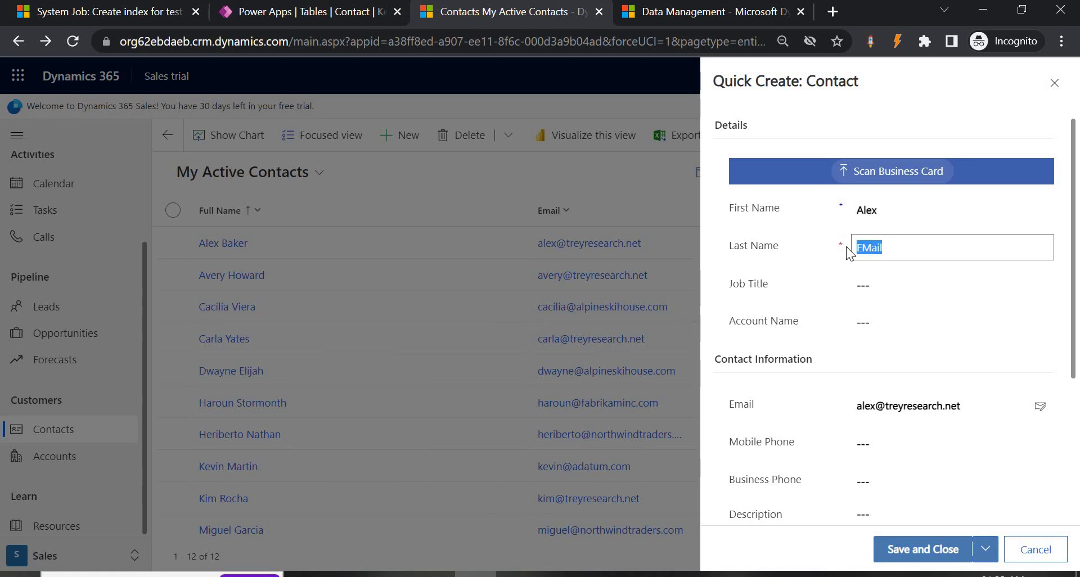
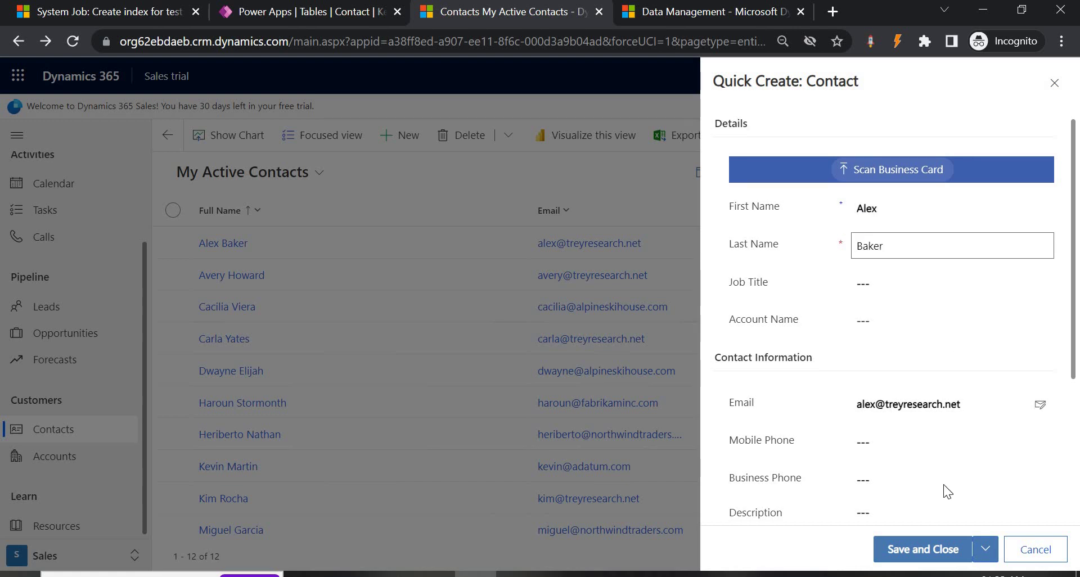
pyautogui.scroll(-4, 944, 485)
pyautogui.click(933, 554)
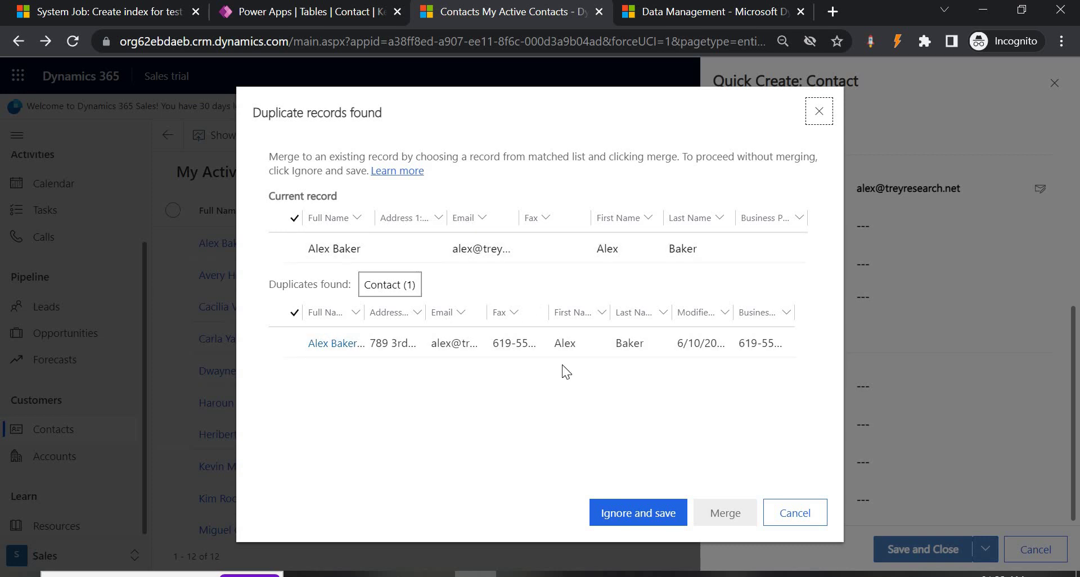
# Ignore the duplicate warning and save, then dismiss the Test key's Duplicate Record error.
pyautogui.click(641, 513)
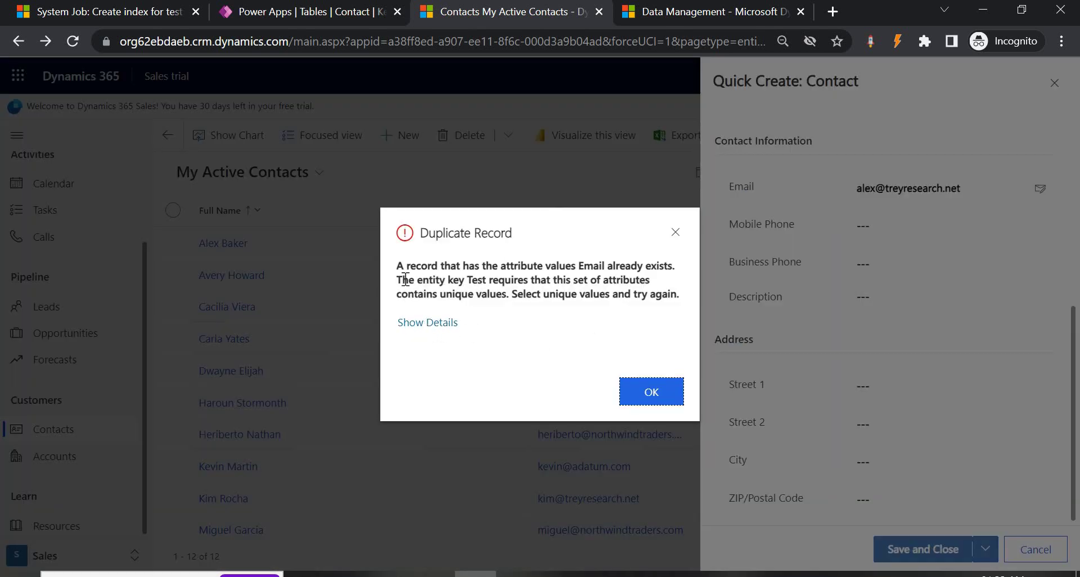
pyautogui.moveTo(402, 272); pyautogui.dragTo(579, 307)
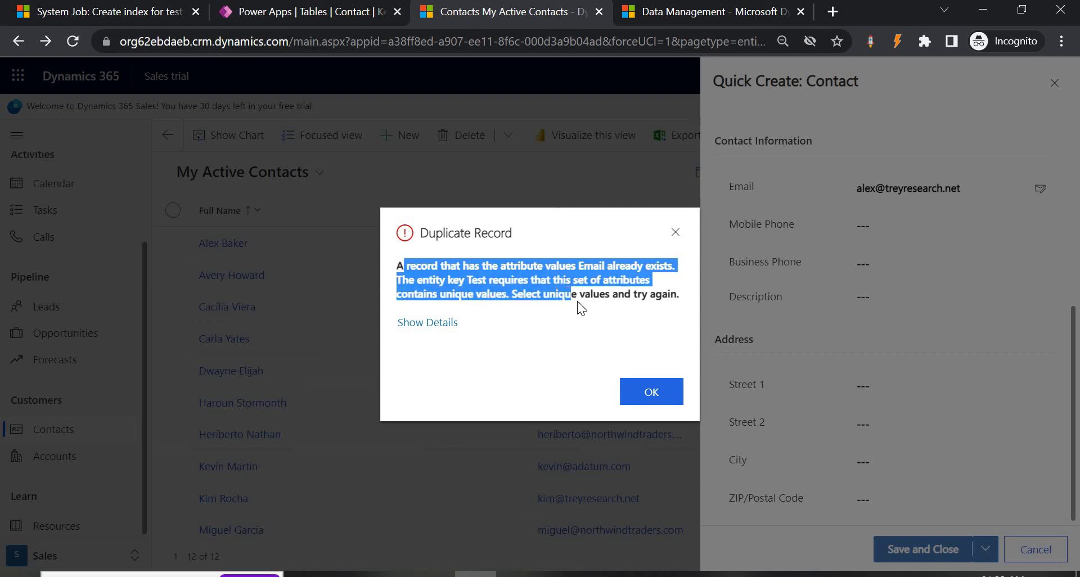
pyautogui.click(659, 396)
pyautogui.click(660, 396)
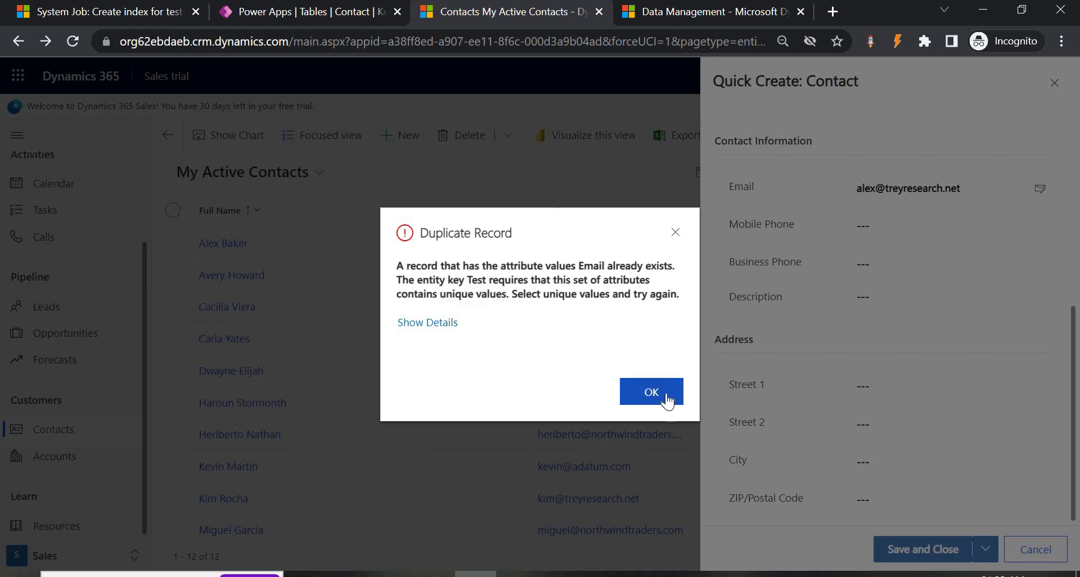
pyautogui.scroll(6, 946, 353)
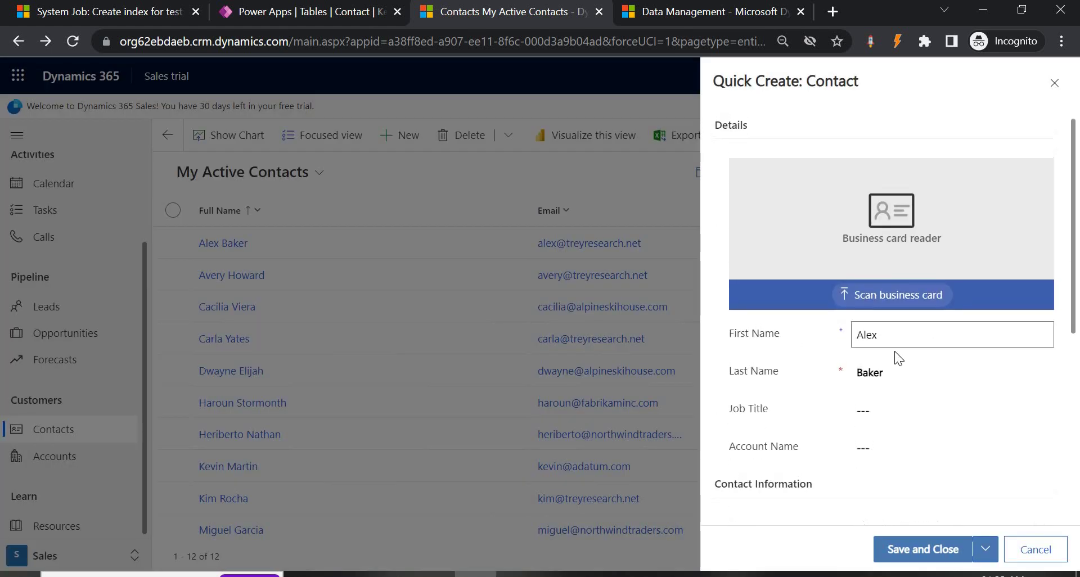
# Alter the first and last names with placeholder text and retry saving, checking the duplicate rules list.
pyautogui.click(894, 337)
pyautogui.press('BackSpace')
pyautogui.press('BackSpace')
pyautogui.press('BackSpace')
pyautogui.write('sffw')
pyautogui.click(900, 372)
pyautogui.write('sdfsdfsd')
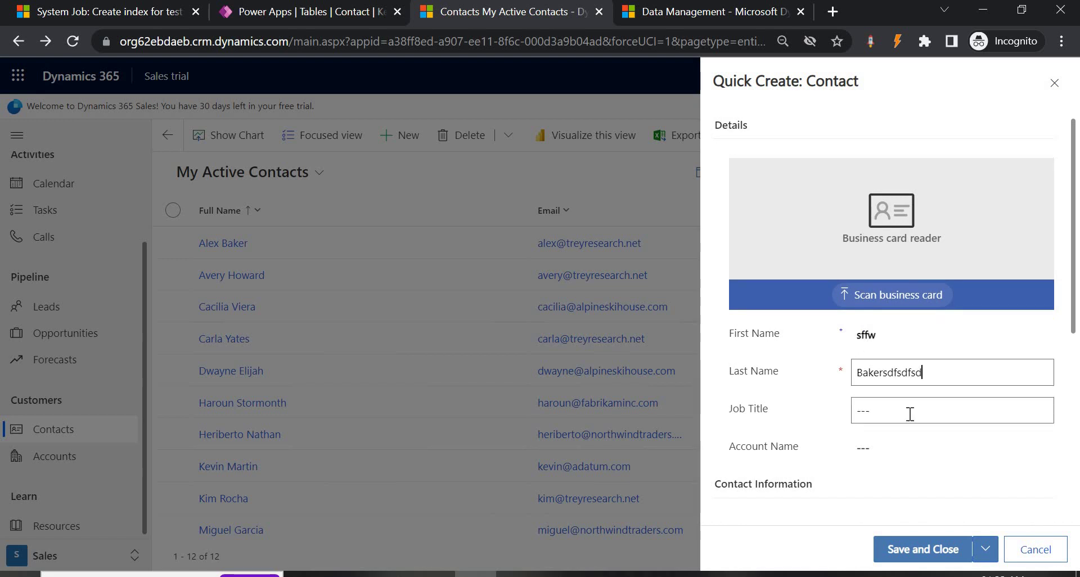
pyautogui.scroll(-3, 910, 414)
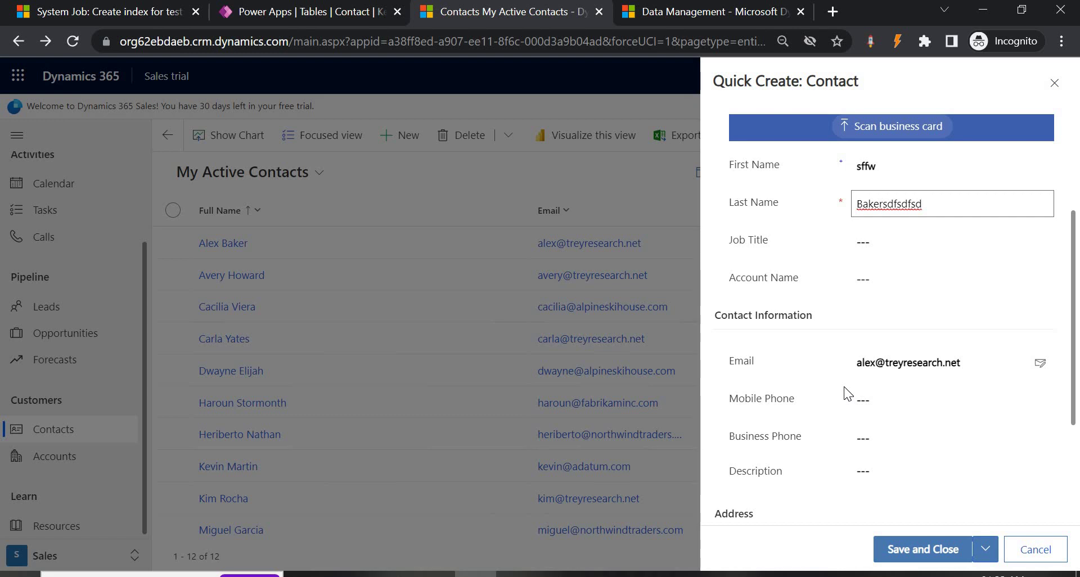
pyautogui.click(923, 546)
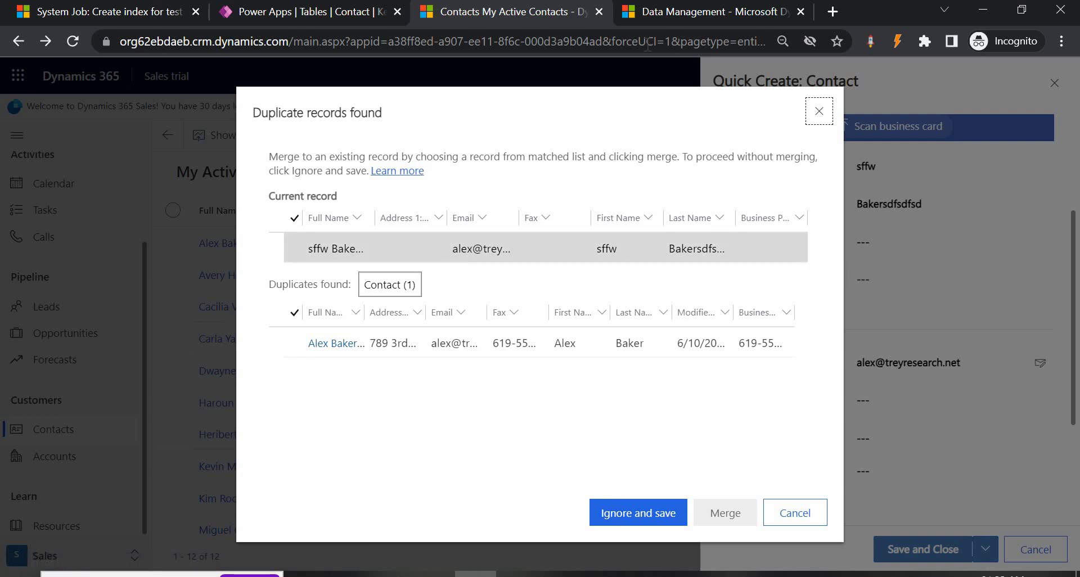
pyautogui.click(664, 11)
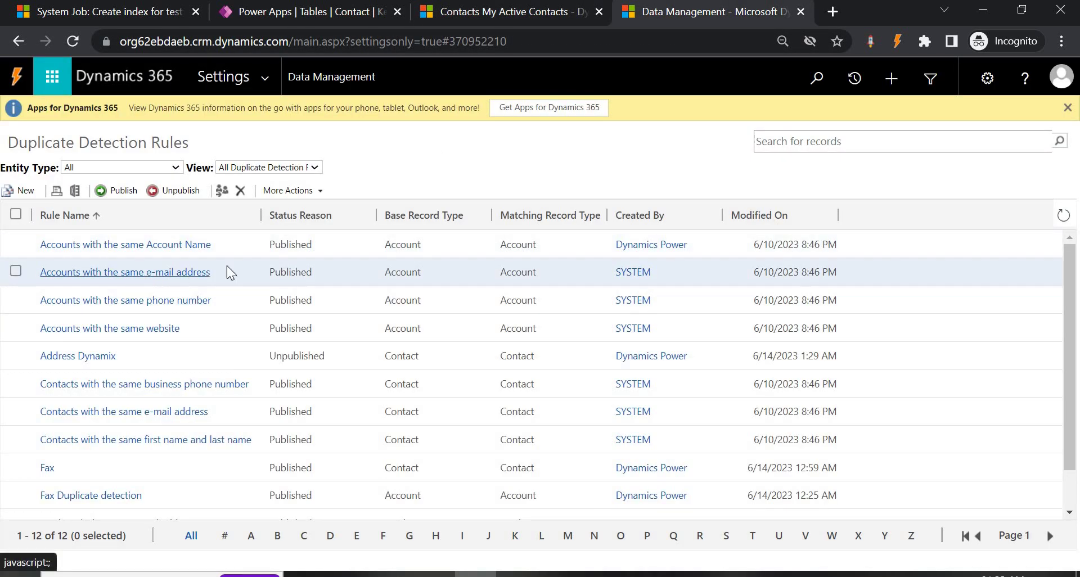
pyautogui.click(514, 11)
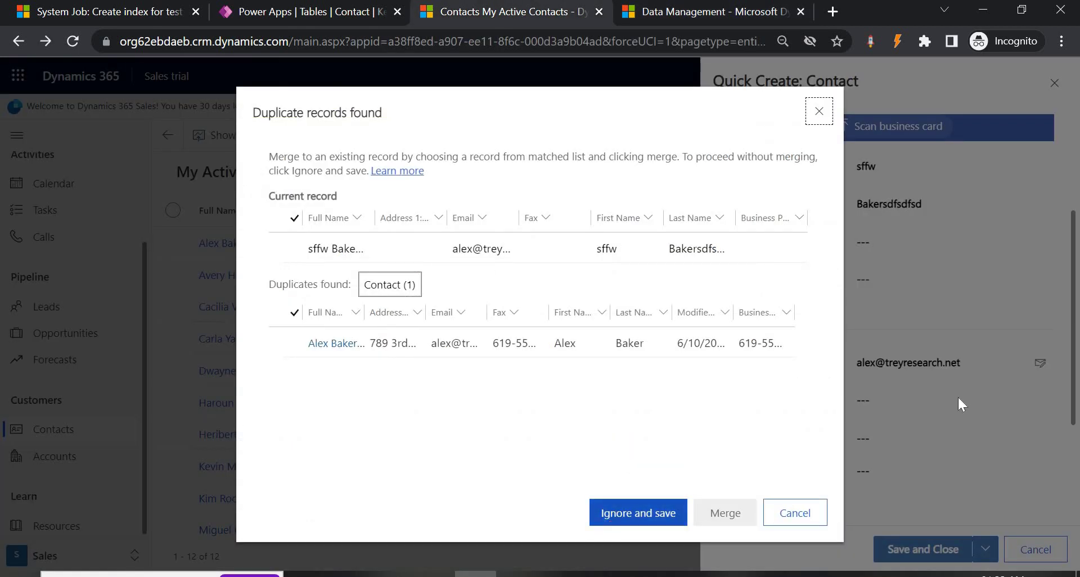
# Cancel the duplicate warning, append 'asfa' to the email, and save the contact.
pyautogui.hotkey('shift', 'Tab')
pyautogui.press('Return')
pyautogui.click(925, 365)
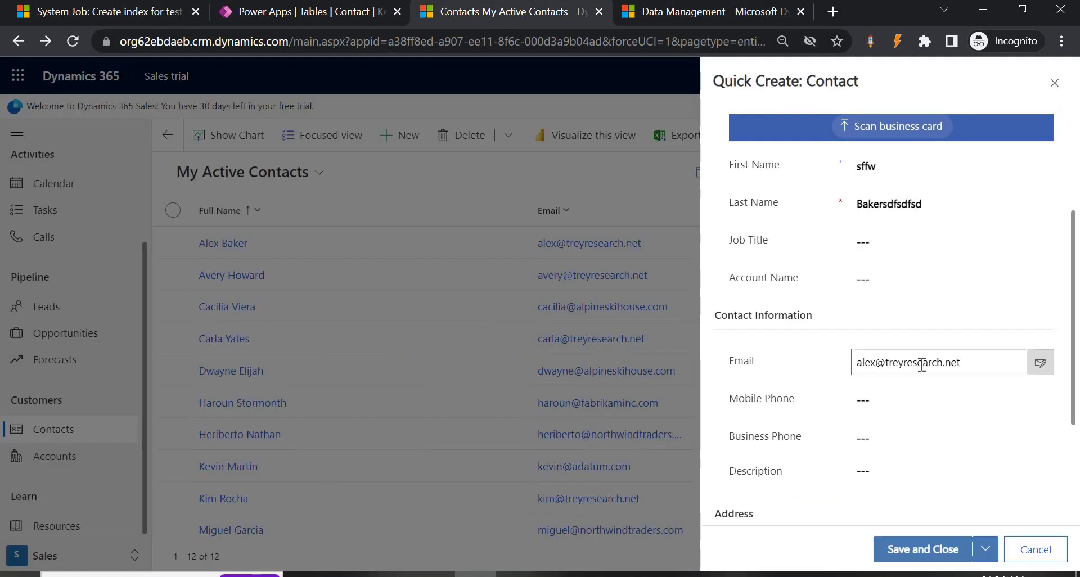
pyautogui.write('asfas')
pyautogui.click(923, 555)
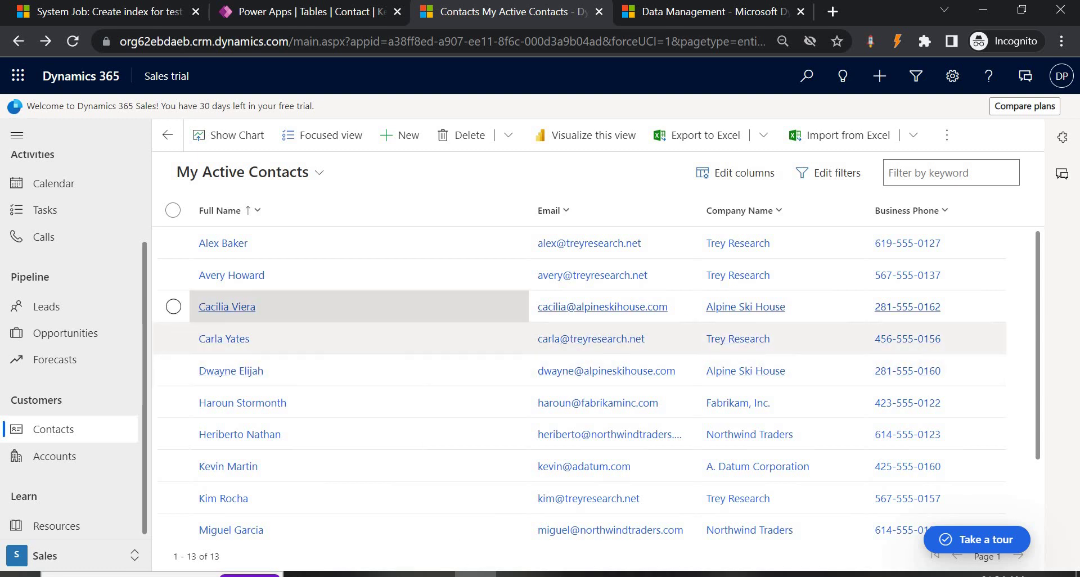
# Bring up the Paint image contrasting Case-1's duplicate warning with Case-2's key error.
pyautogui.hotkey('alt', 'Tab')
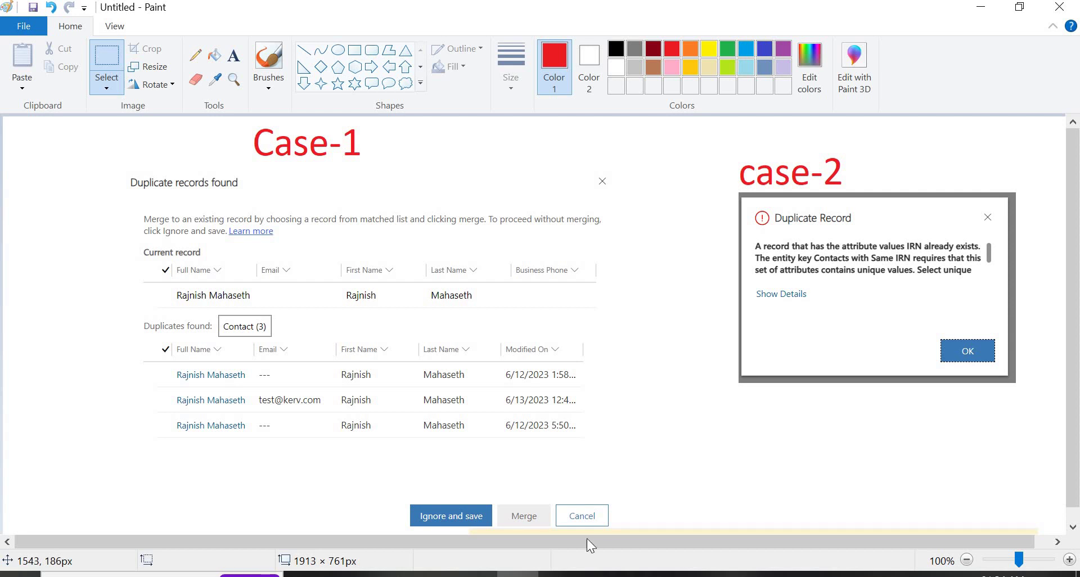
# Return to the browser's Power Apps Contact Keys list showing Test on Email Active and Dynamix Power Failed.
pyautogui.moveTo(475, 574)
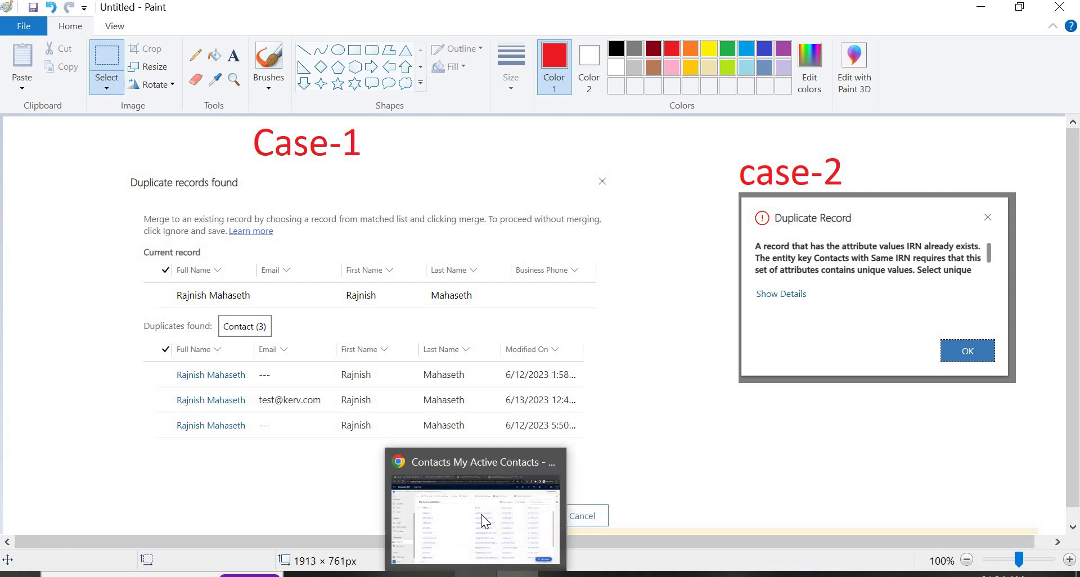
pyautogui.click(466, 513)
pyautogui.click(305, 16)
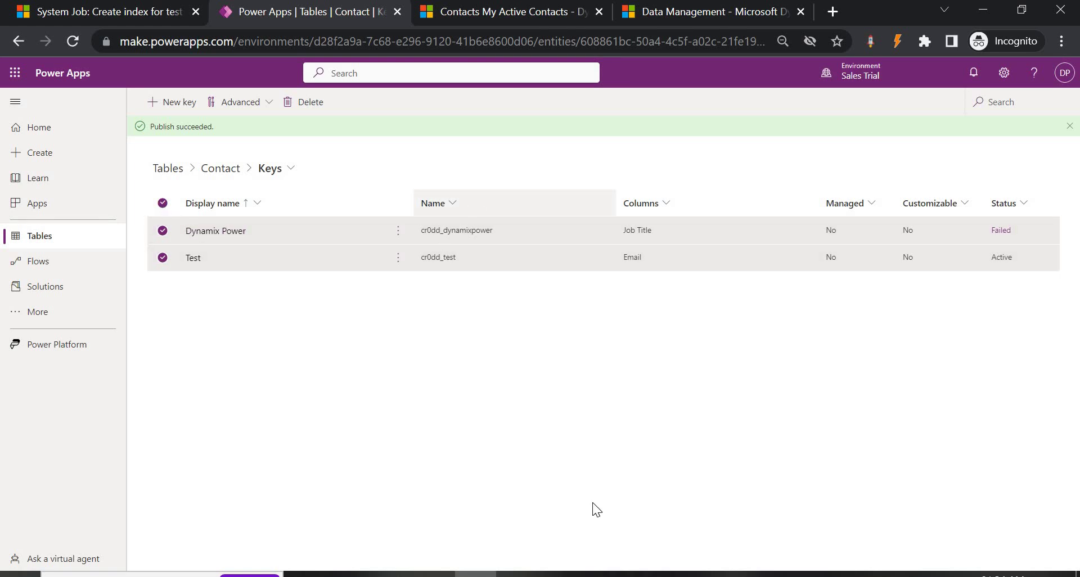
pyautogui.click(149, 13)
pyautogui.tripleClick(211, 263)
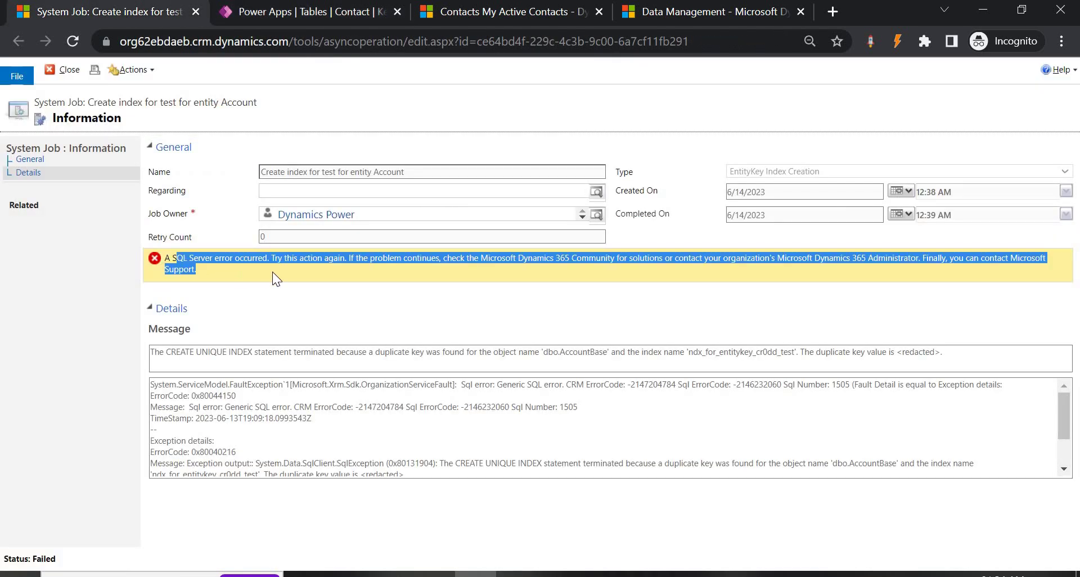
pyautogui.click(272, 273)
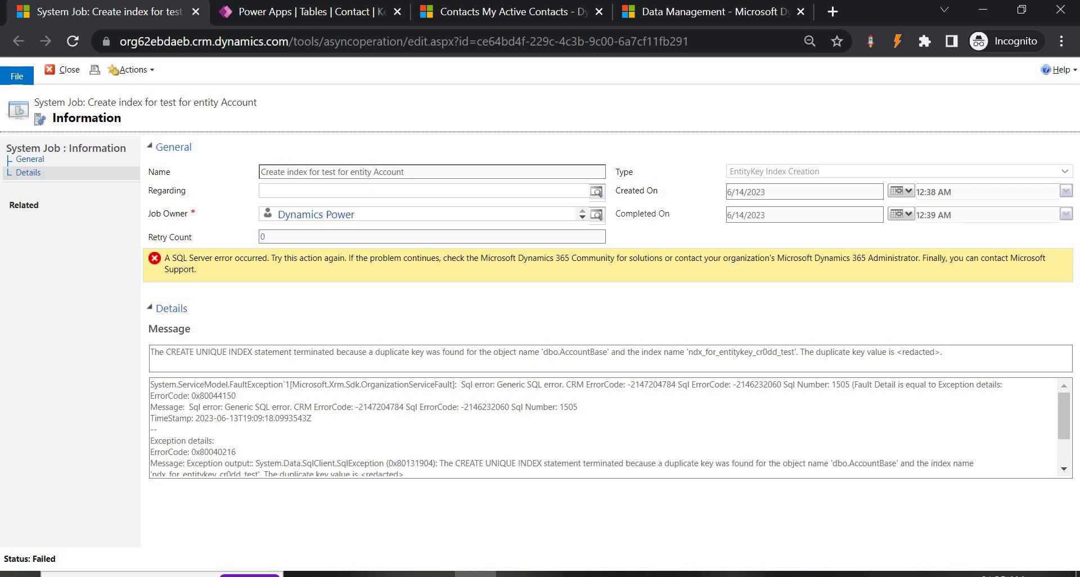
pyautogui.click(519, 574)
pyautogui.scroll(-1, 508, 539)
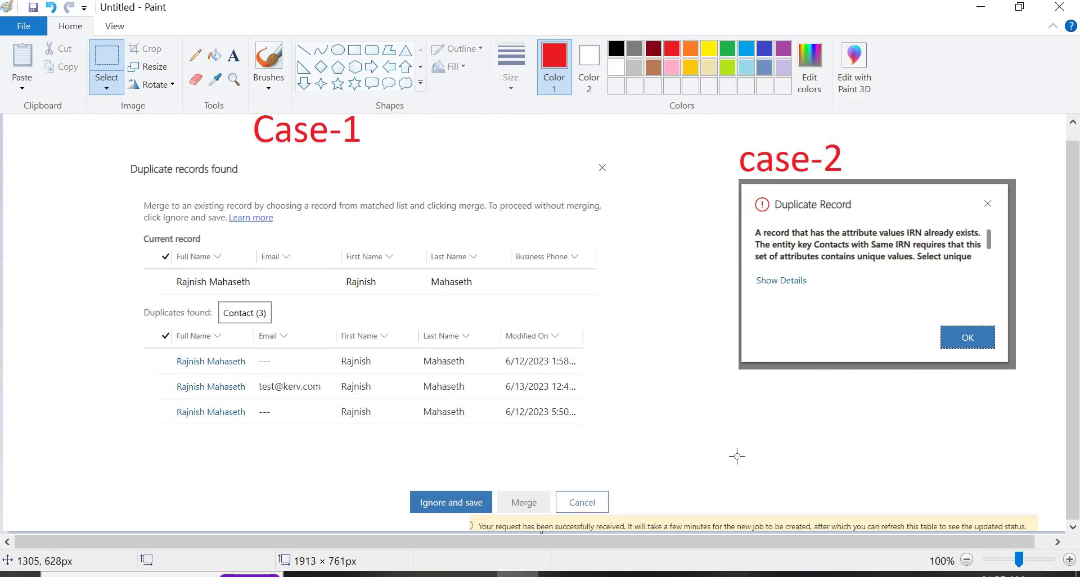
pyautogui.click(476, 574)
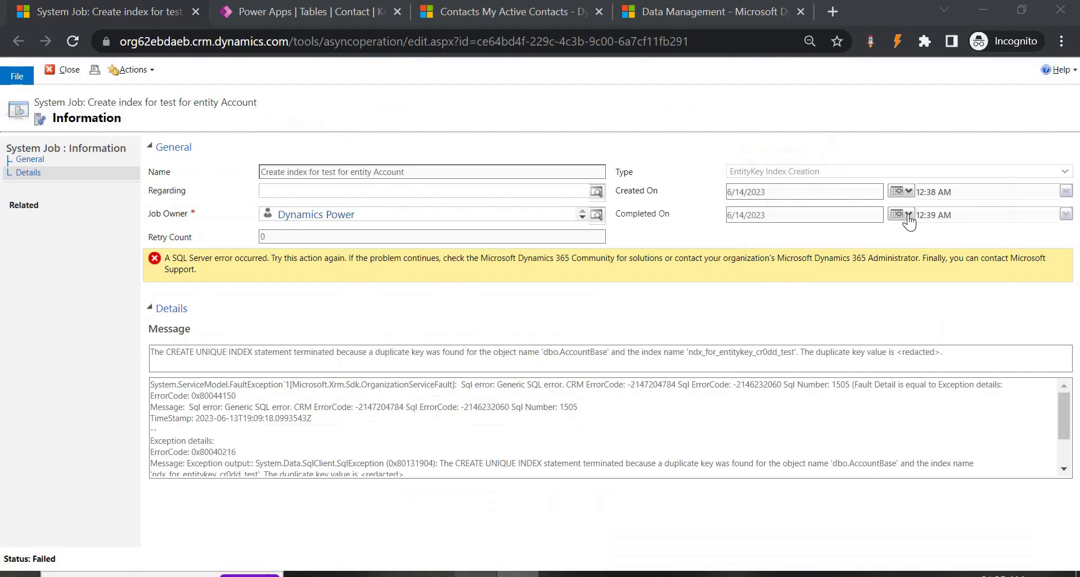
pyautogui.click(323, 14)
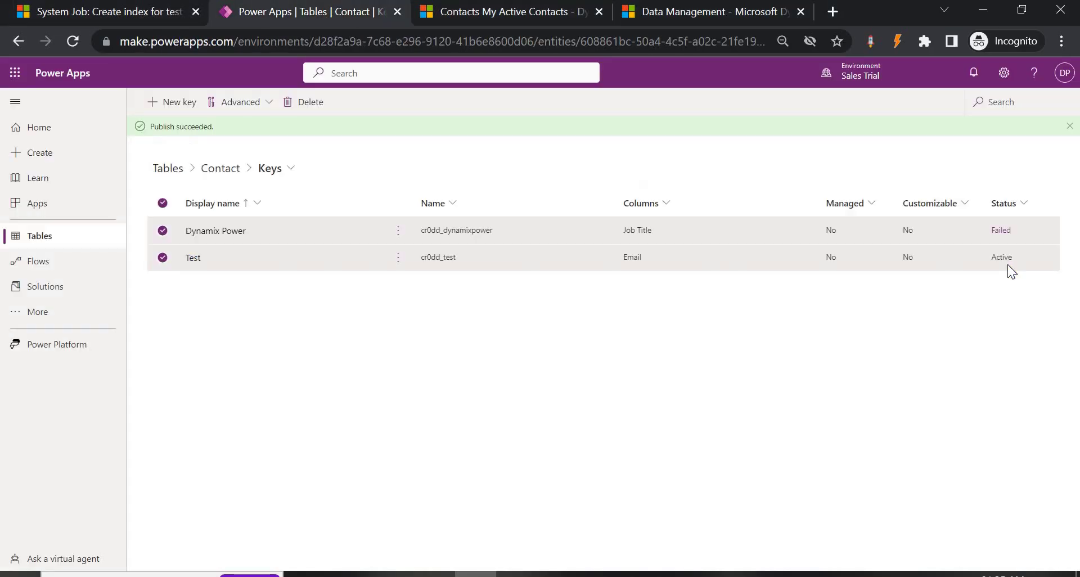